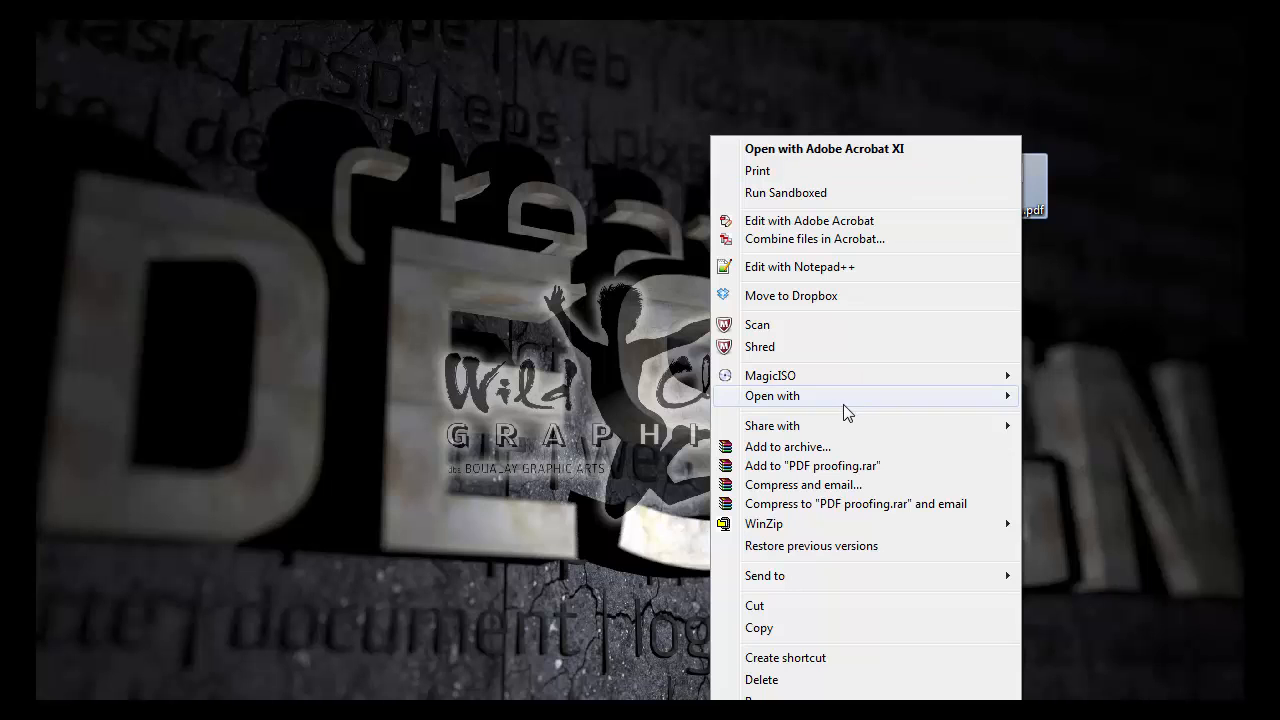
Open the PDF proofing file in Adobe Acrobat Reader DC and show its commenting tools
{"action": "mouse_move", "coordinate": [842, 403]}
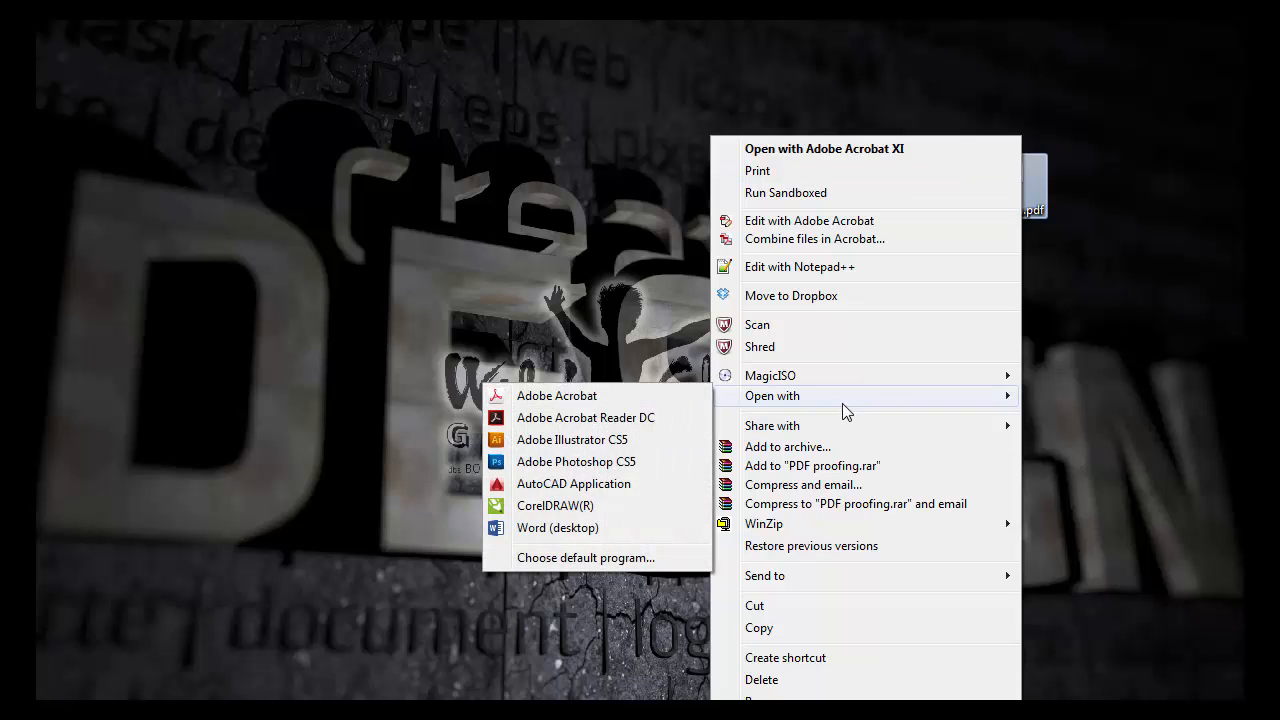
{"action": "left_click", "coordinate": [614, 419]}
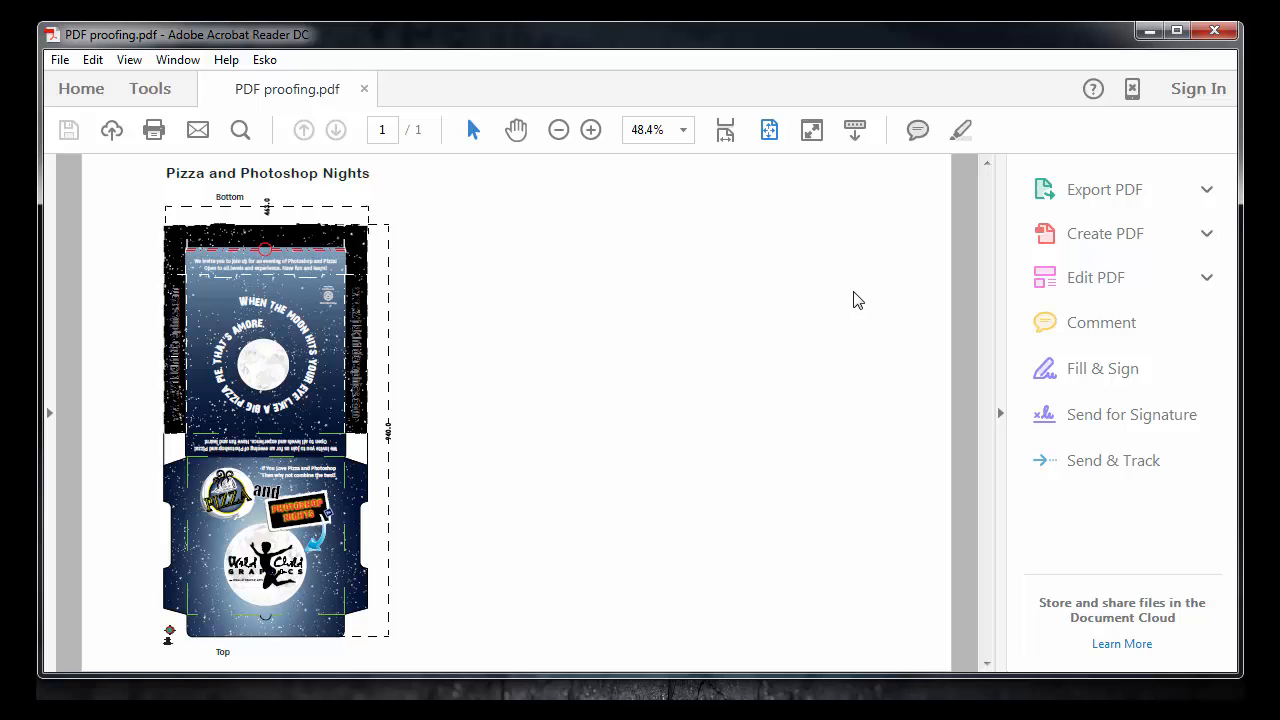
{"action": "left_click", "coordinate": [1117, 336]}
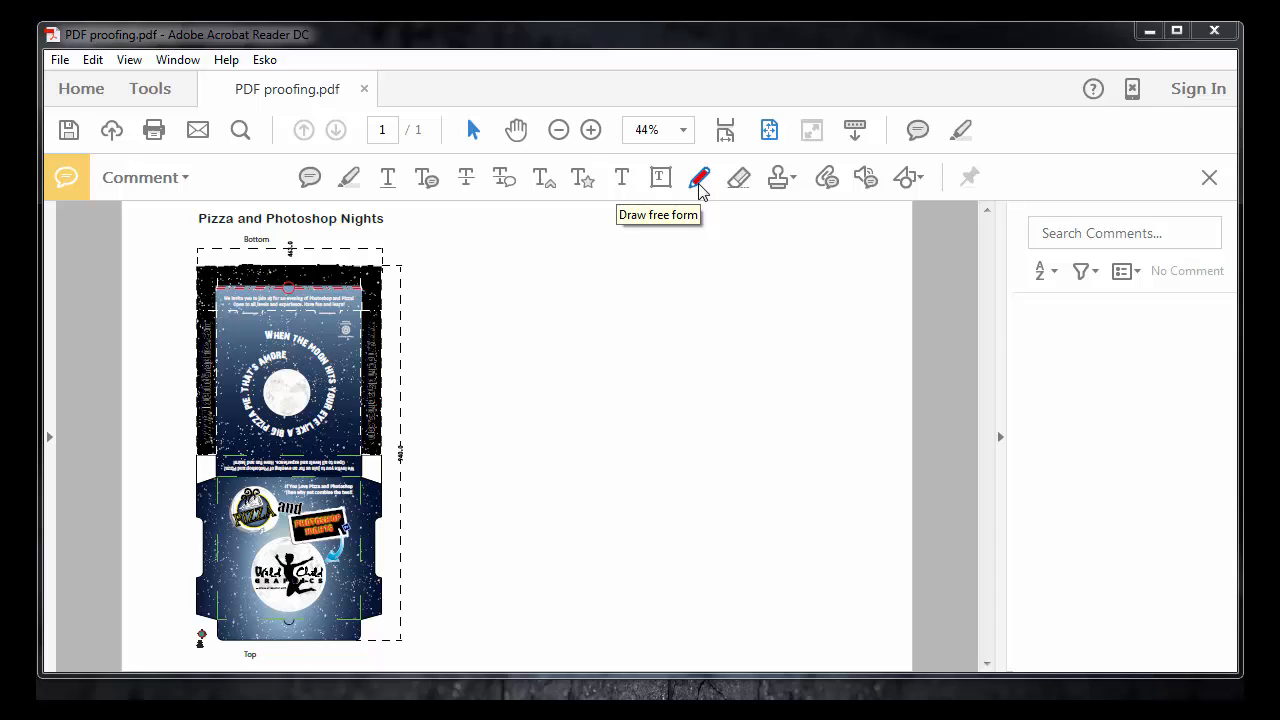
Draw a freehand looping line in the blank area beside the box artwork, and undo it
{"action": "left_click", "coordinate": [699, 180]}
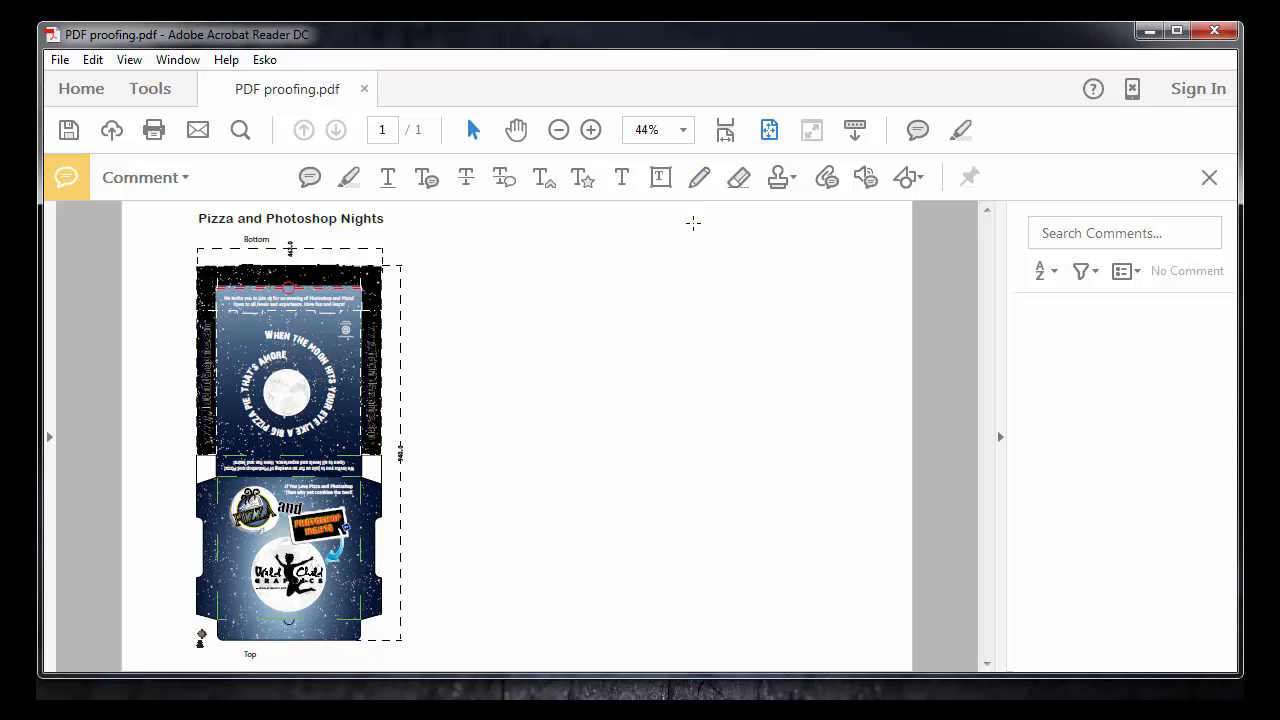
{"action": "left_click_drag", "start_coordinate": [673, 226], "coordinate": [667, 292]}
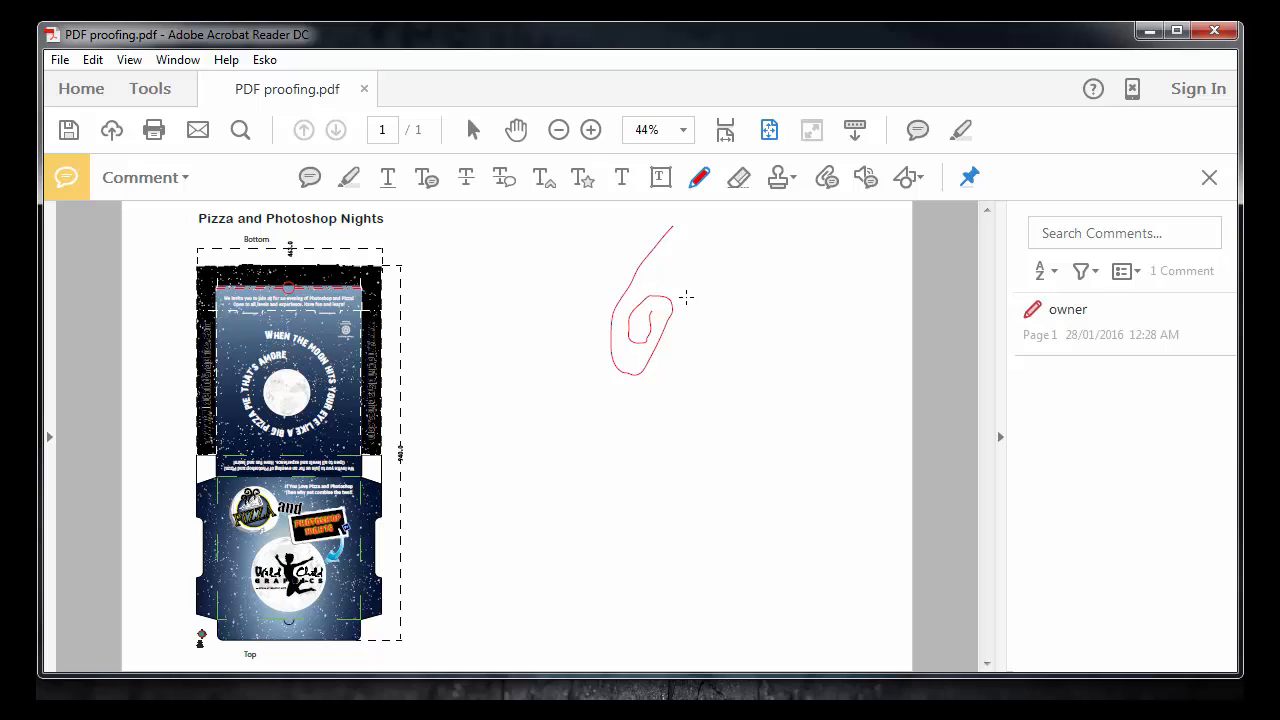
{"action": "key", "text": "ctrl+z"}
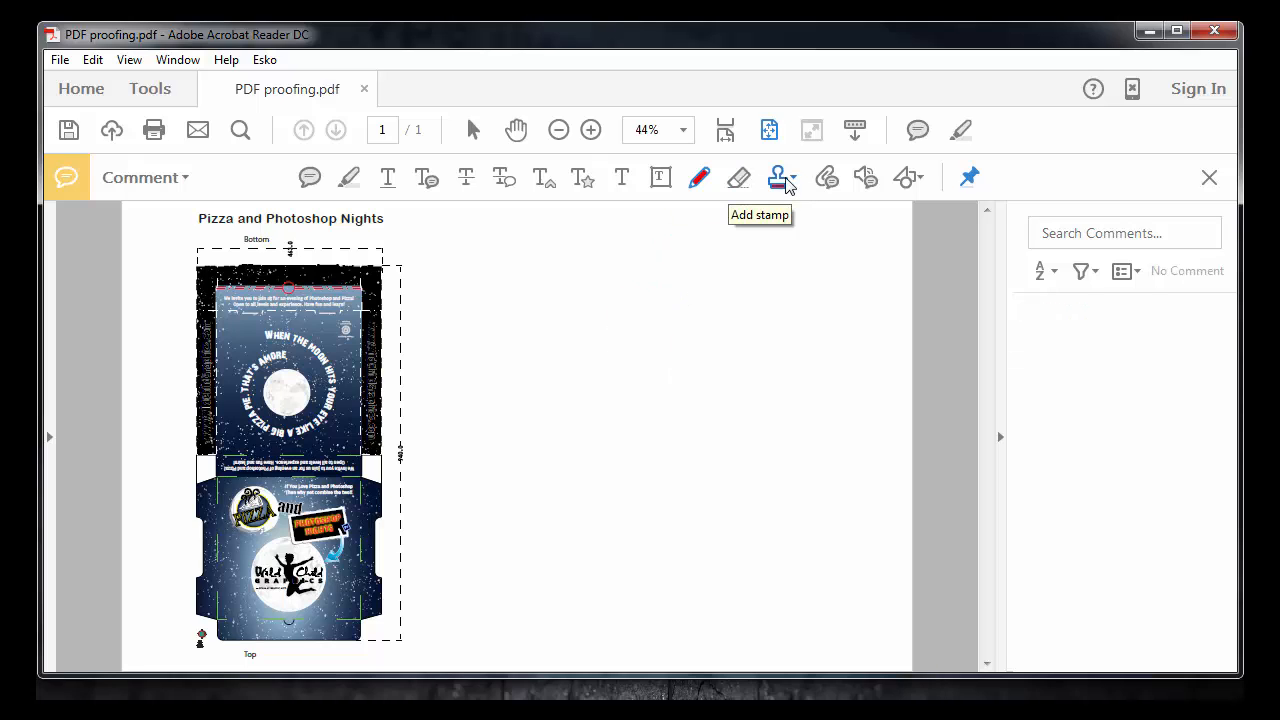
{"action": "left_click", "coordinate": [787, 183]}
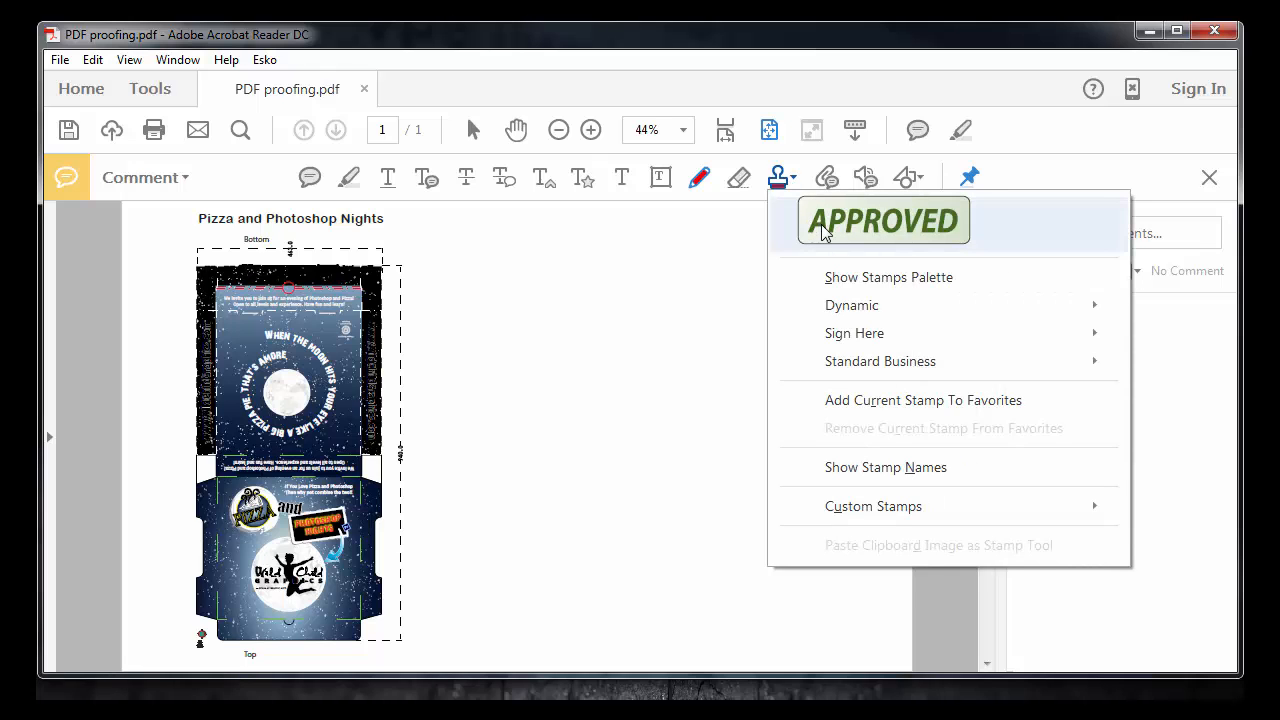
{"action": "mouse_move", "coordinate": [940, 362]}
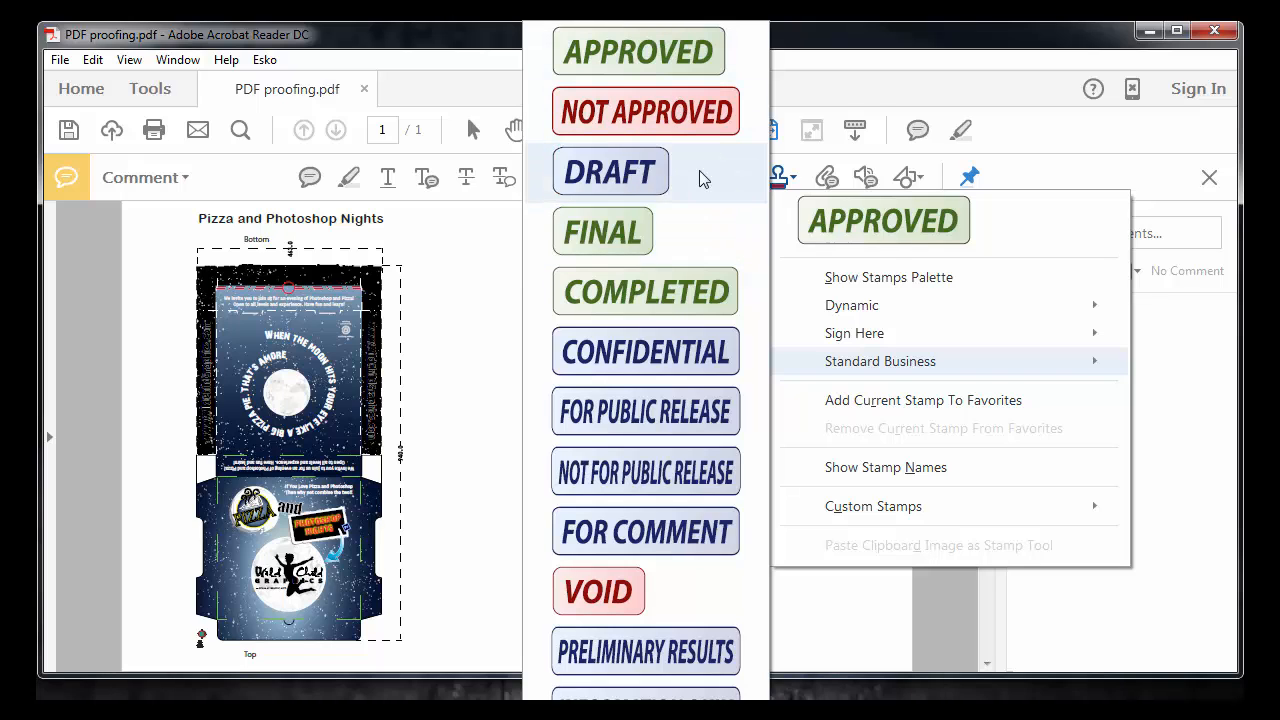
{"action": "left_click", "coordinate": [873, 92]}
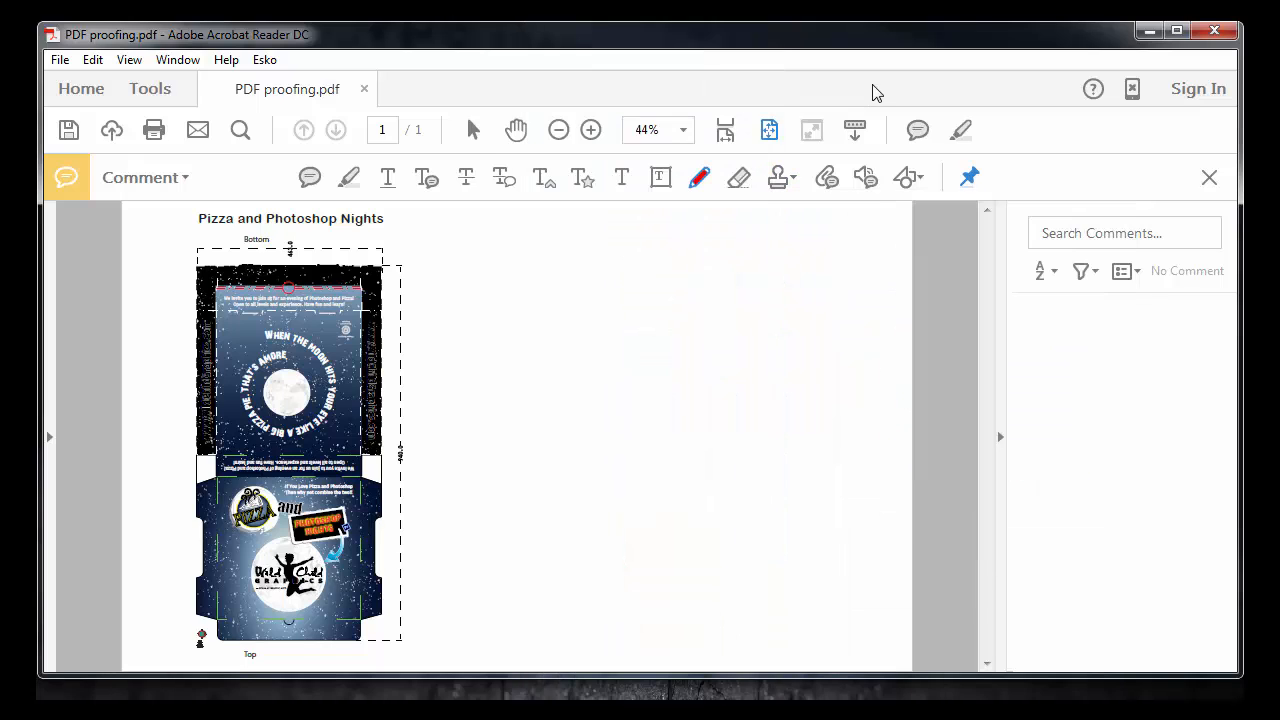
{"action": "left_click", "coordinate": [829, 181]}
{"action": "left_click", "coordinate": [909, 182]}
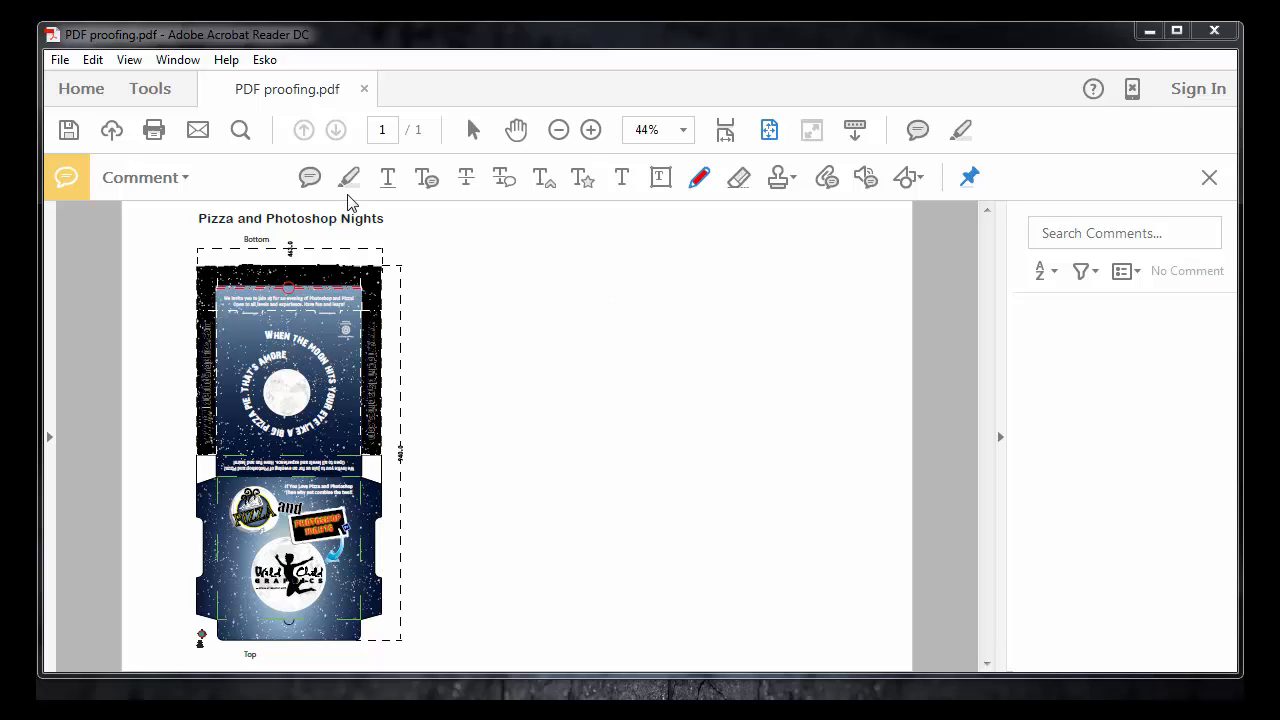
Add a sticky note reading "Go ahead and make some notes..." beside the artwork and move it to the page's upper-right corner
{"action": "left_click", "coordinate": [309, 184]}
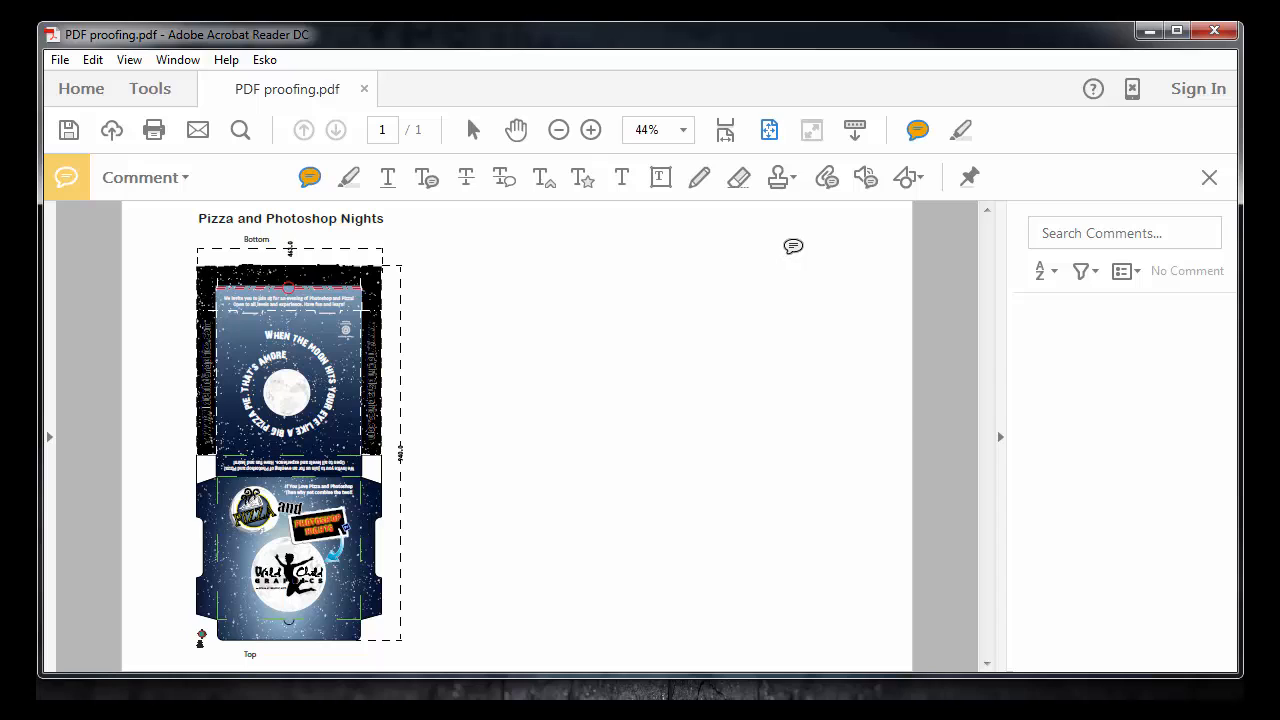
{"action": "left_click", "coordinate": [793, 243]}
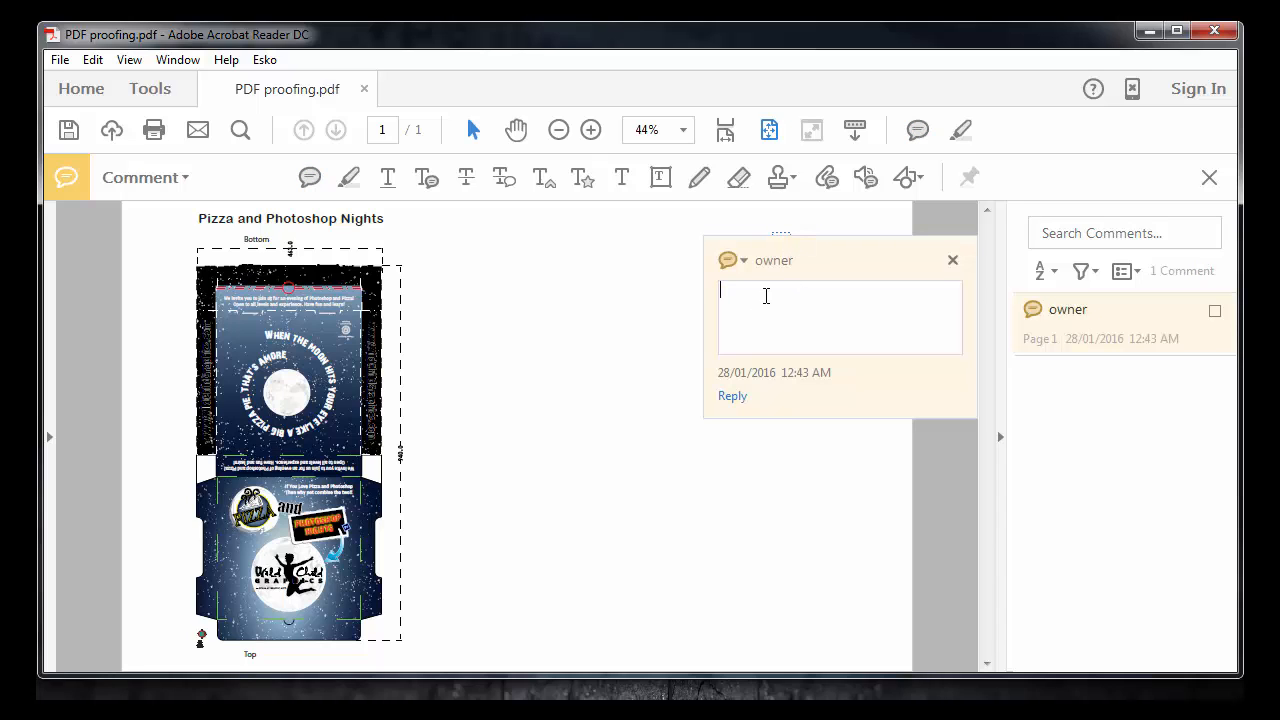
{"action": "type", "text": "Go ahead and make some notes"}
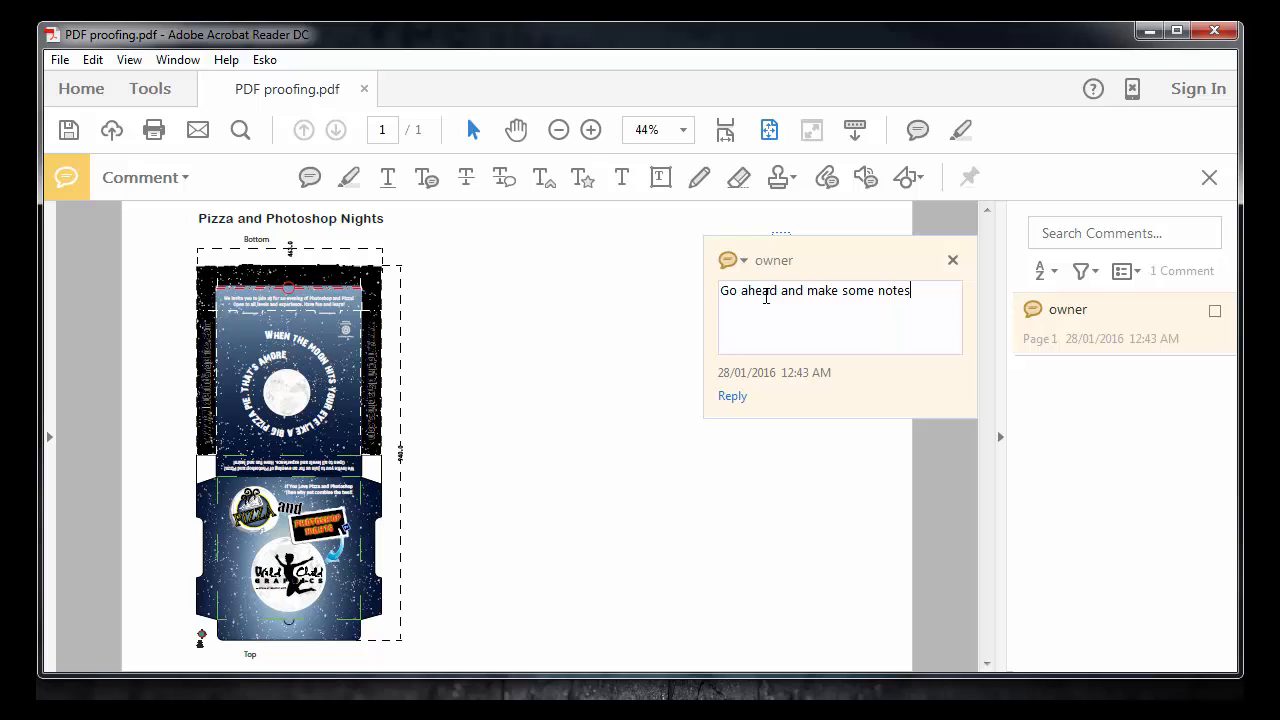
{"action": "type", "text": "..."}
{"action": "left_click", "coordinate": [874, 471]}
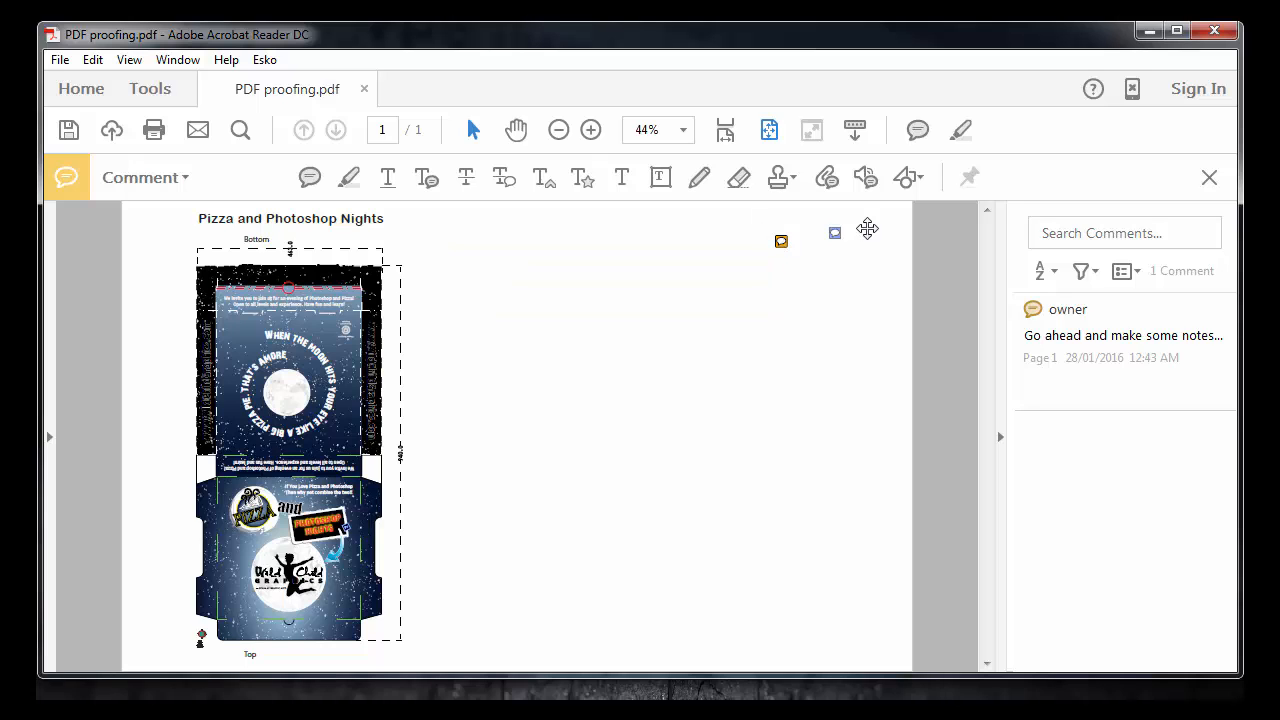
{"action": "mouse_move", "coordinate": [886, 219]}
{"action": "left_mouse_down"}
{"action": "mouse_move", "coordinate": [196, 213]}
{"action": "mouse_move", "coordinate": [892, 248]}
{"action": "mouse_move", "coordinate": [891, 221]}
{"action": "mouse_move", "coordinate": [61, 209]}
{"action": "mouse_move", "coordinate": [149, 226]}
{"action": "mouse_move", "coordinate": [892, 218]}
{"action": "left_mouse_up"}
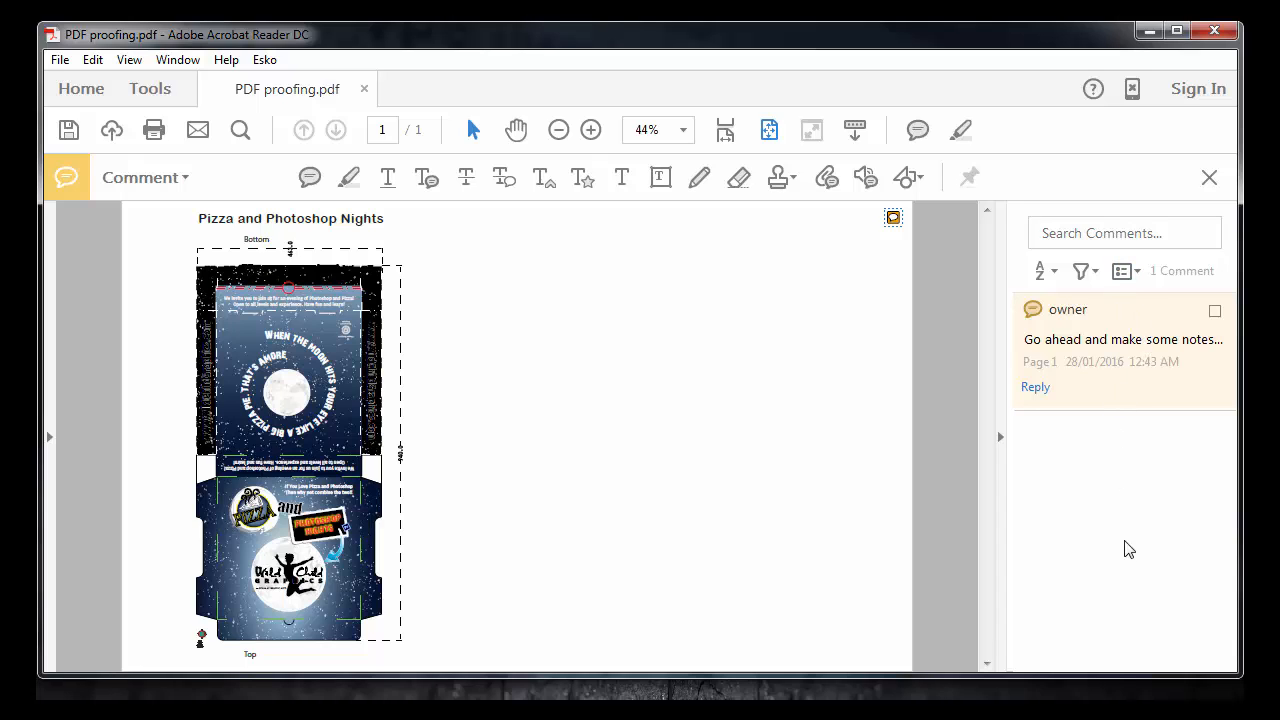
Highlight the line "We invite you to join us for an evening of Photoshop and Pizza!", open its comment, and delete the highlight
{"action": "left_click", "coordinate": [349, 178]}
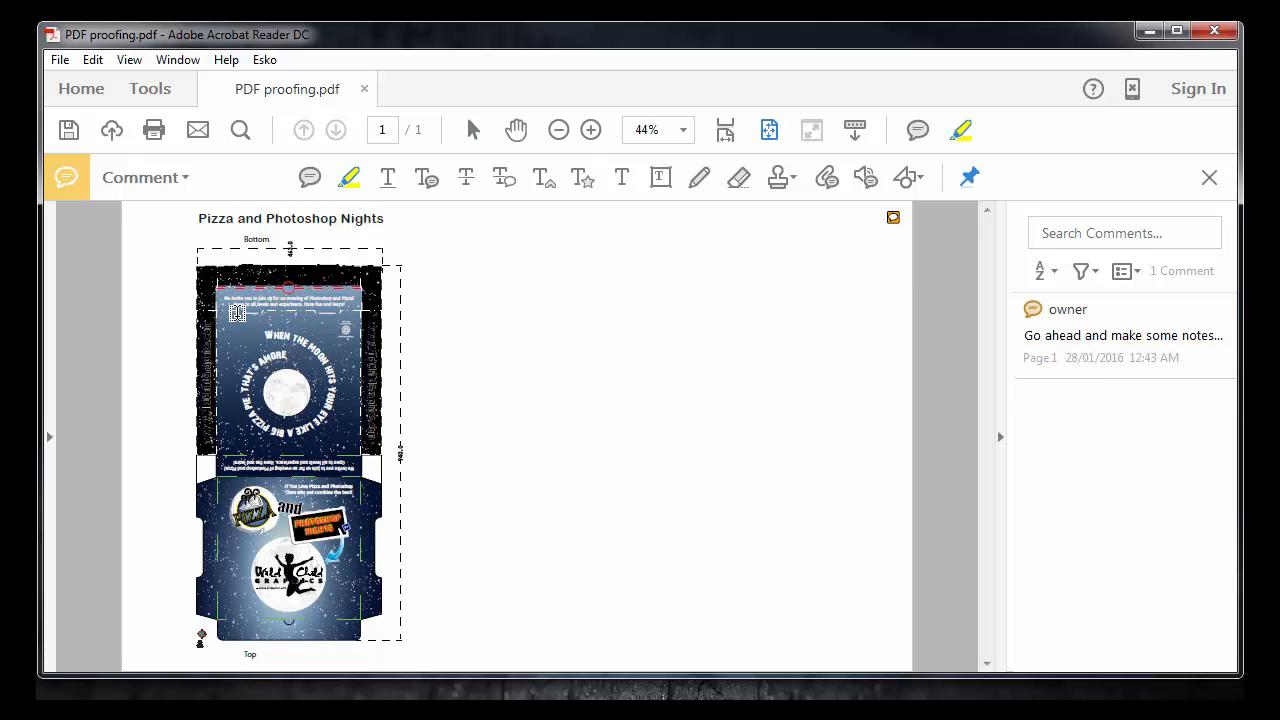
{"action": "scroll", "coordinate": [237, 313], "scroll_direction": "up", "scroll_amount": 5}
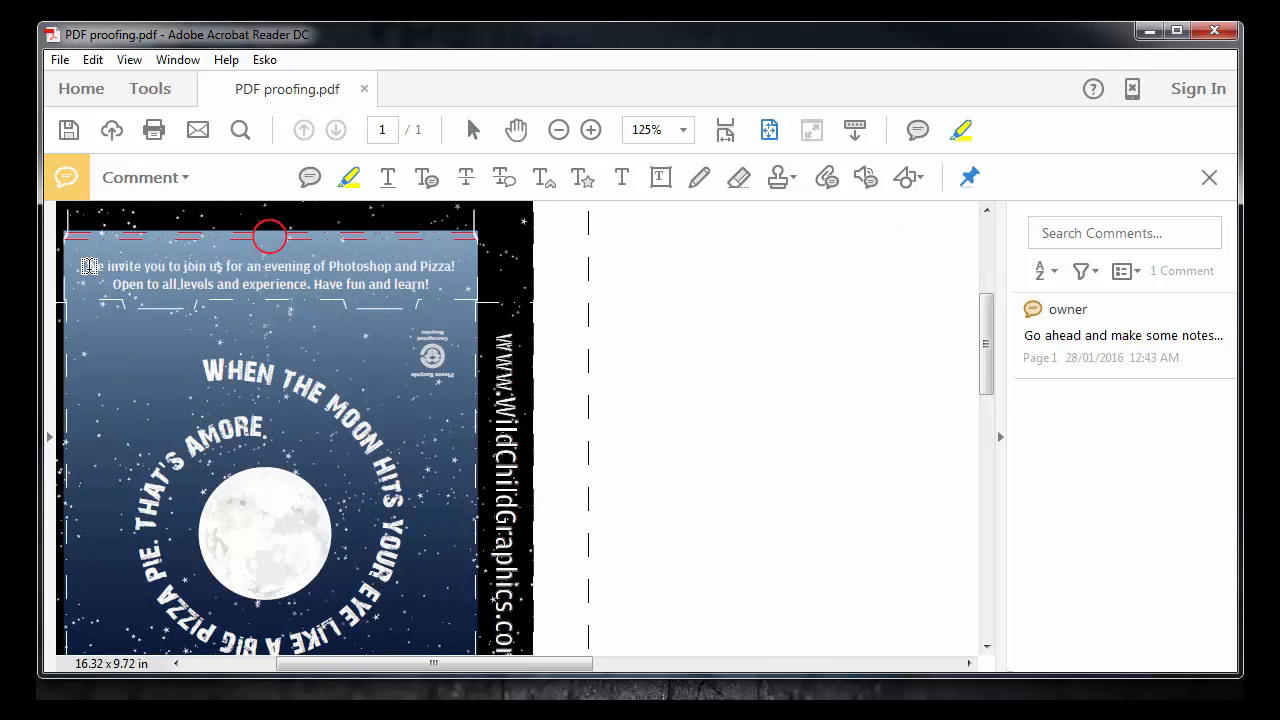
{"action": "left_click_drag", "start_coordinate": [88, 266], "coordinate": [464, 273]}
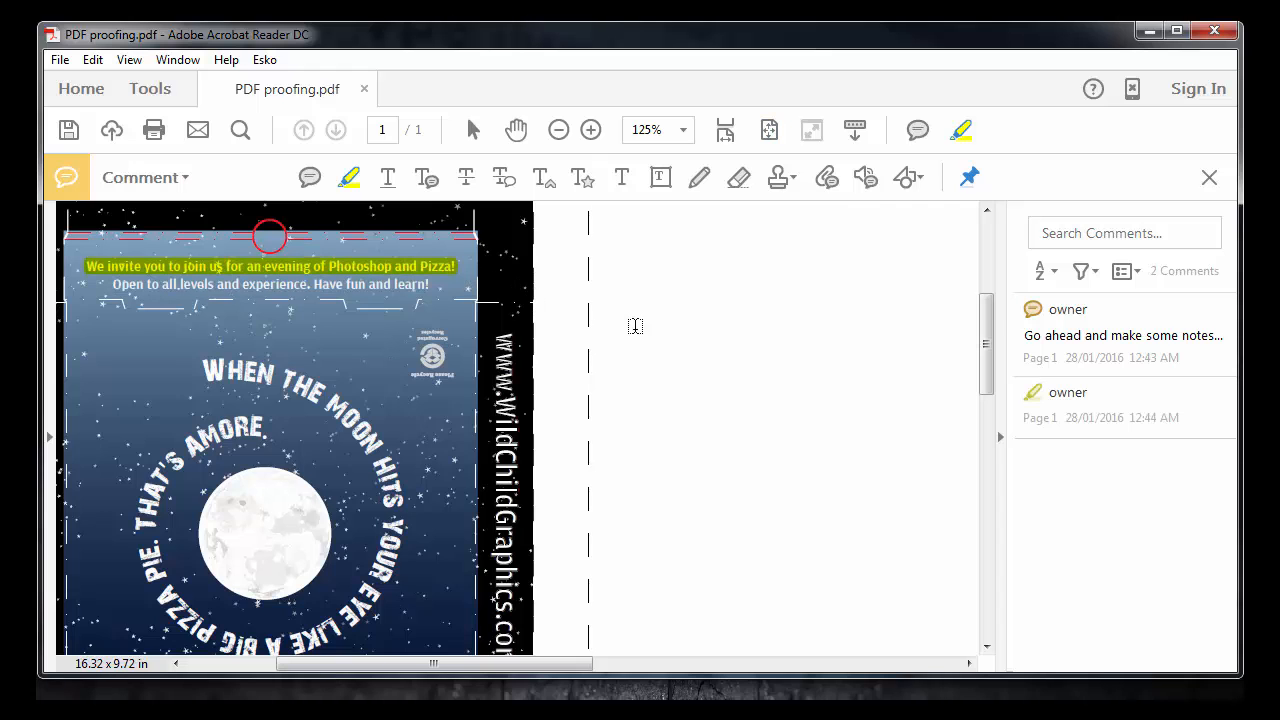
{"action": "left_click", "coordinate": [1116, 405]}
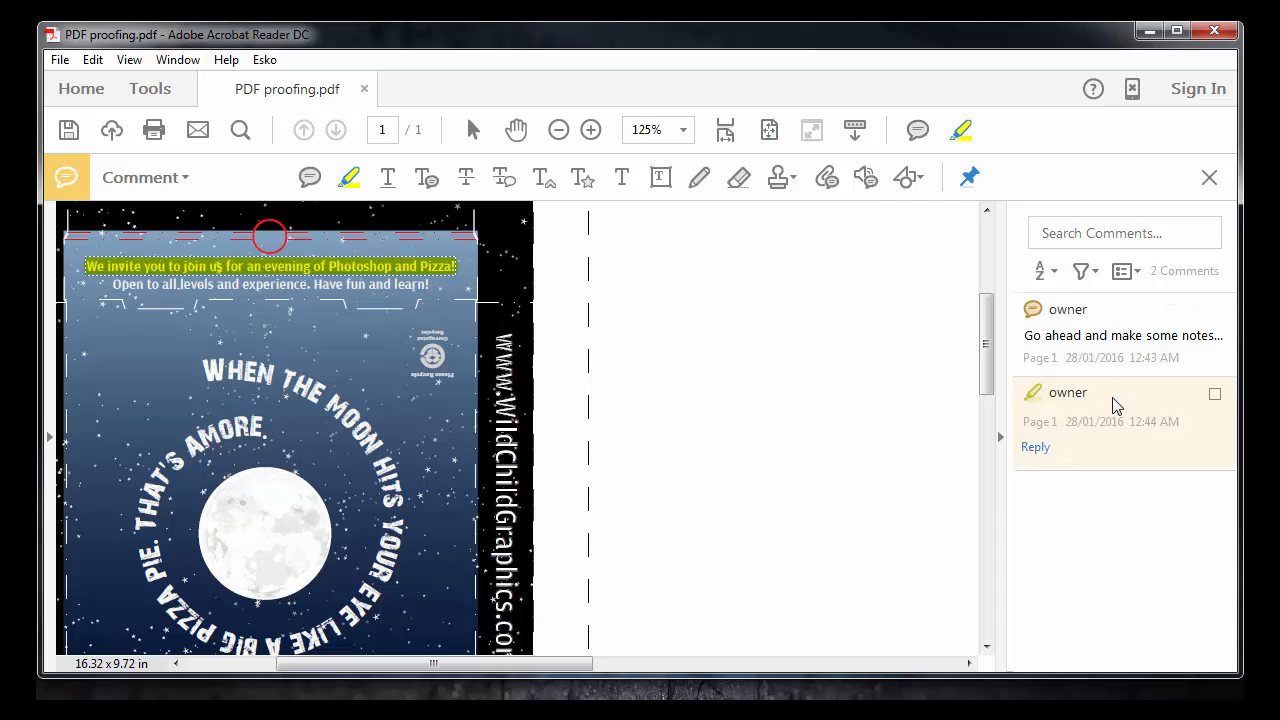
{"action": "left_click", "coordinate": [1116, 405]}
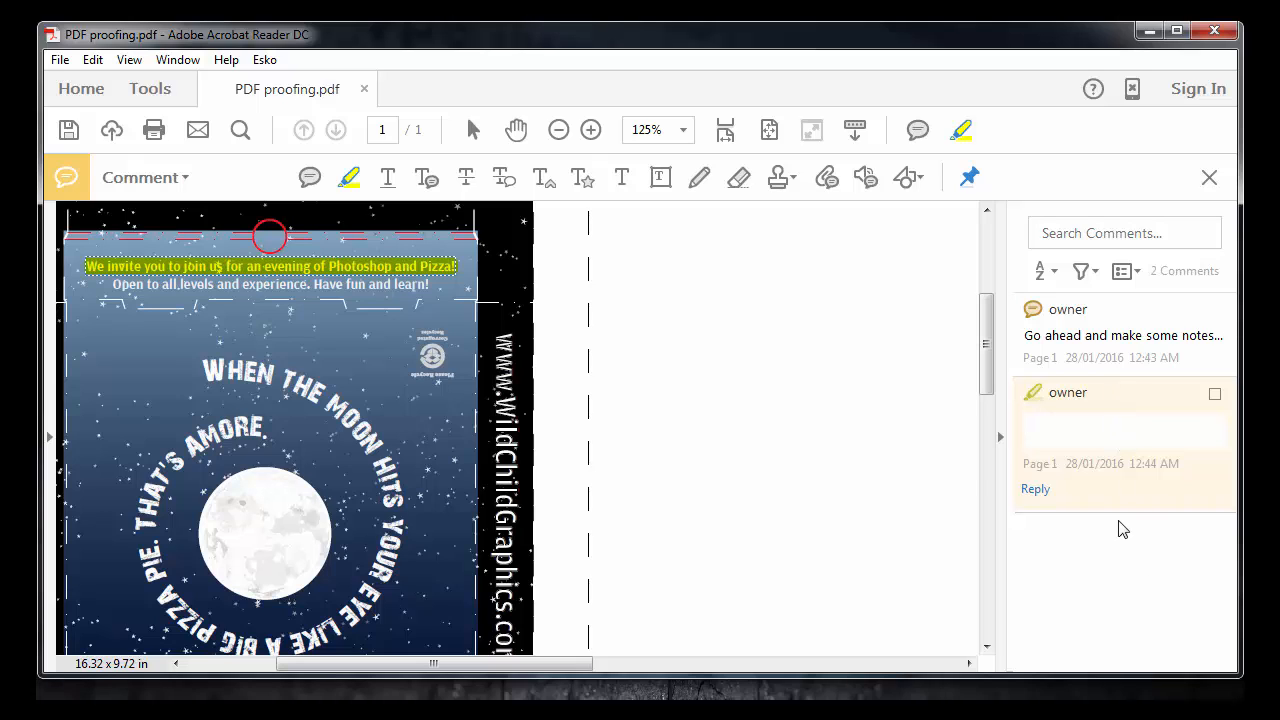
{"action": "left_click", "coordinate": [603, 331]}
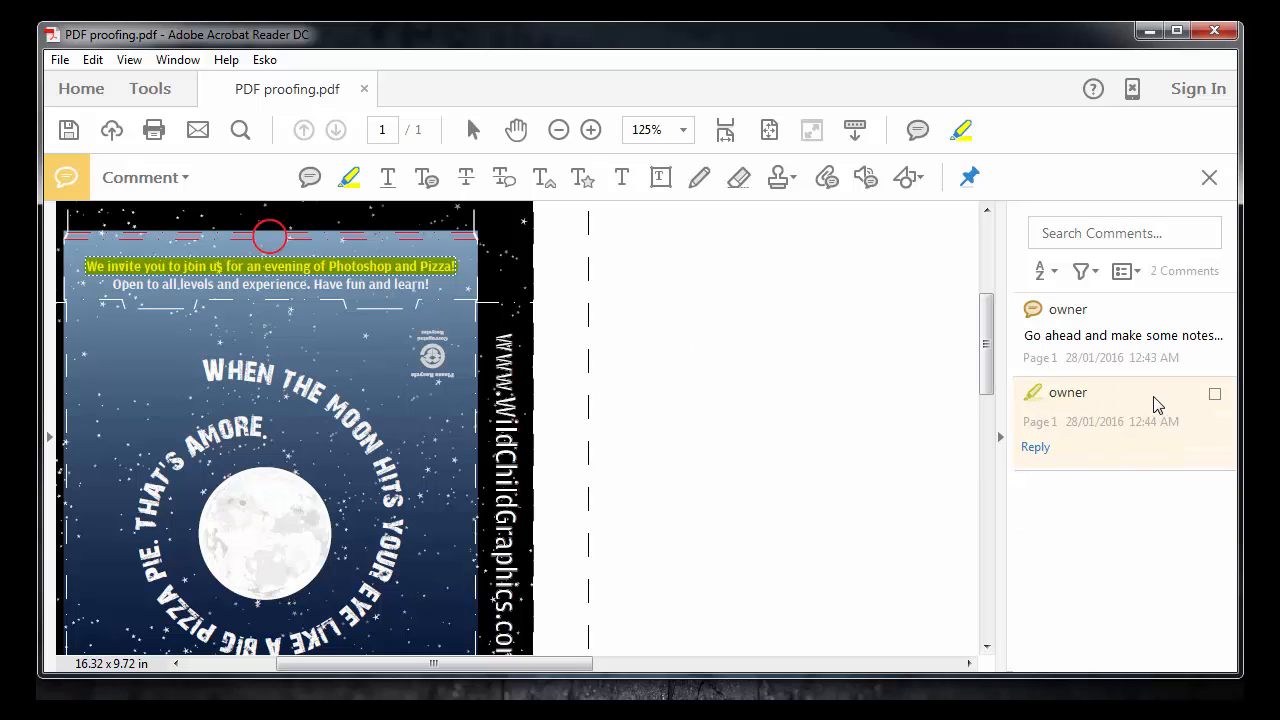
{"action": "key", "text": "Delete"}
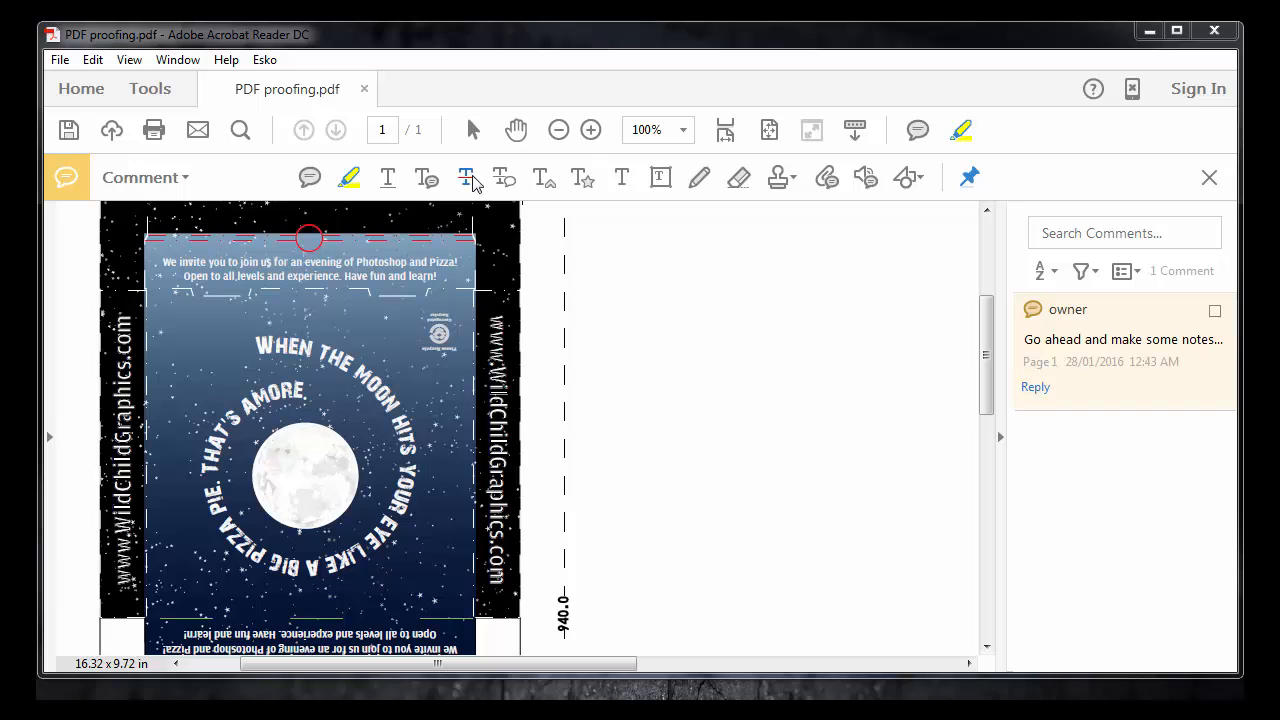
Strike through "Open to all levels and experience." near the artwork's upper edge and attach the comment "remove text"
{"action": "left_click", "coordinate": [467, 178]}
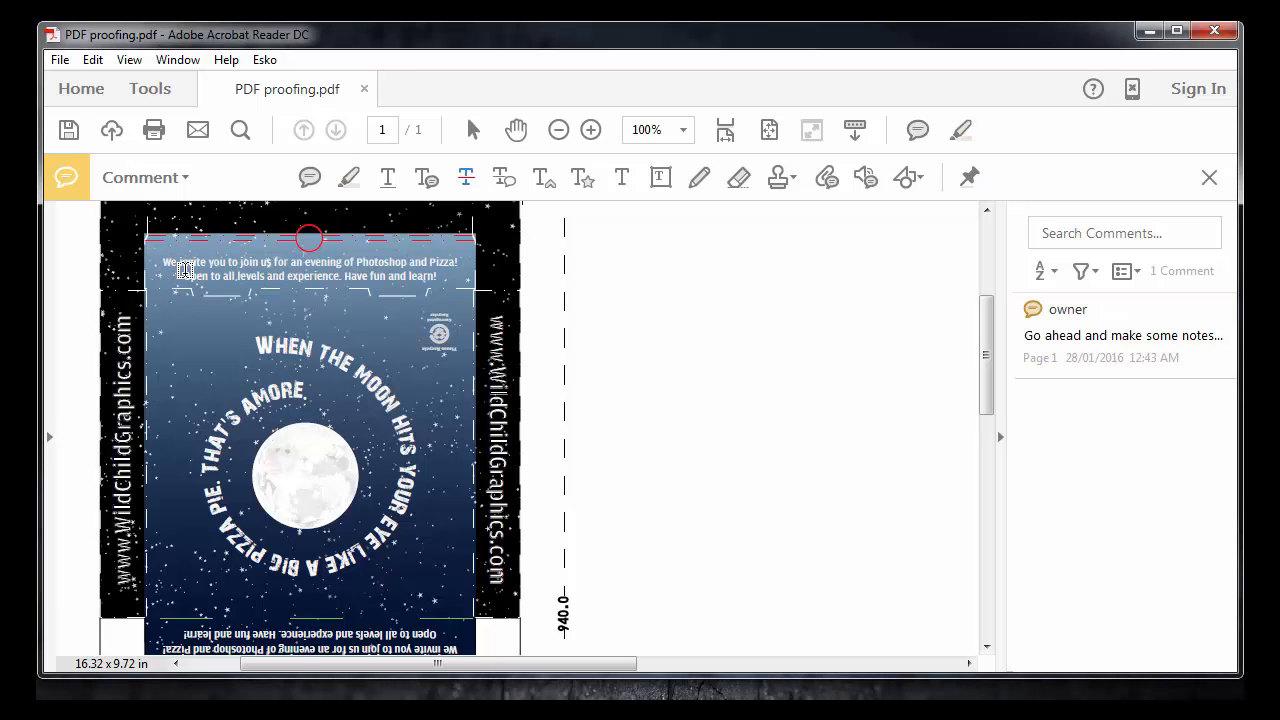
{"action": "left_click_drag", "start_coordinate": [184, 276], "coordinate": [342, 283]}
{"action": "left_click", "coordinate": [1078, 410]}
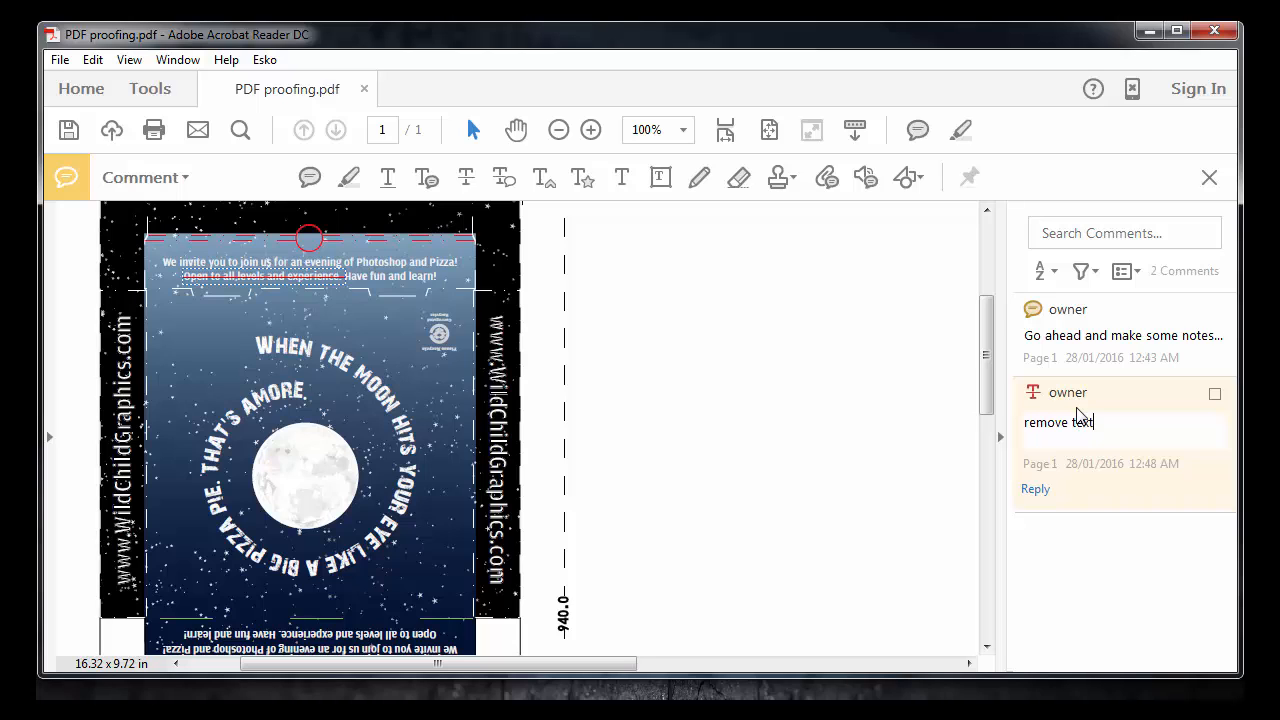
{"action": "type", "text": "remove text"}
{"action": "key", "text": "Return"}
{"action": "key", "text": "BackSpace"}
{"action": "left_click", "coordinate": [882, 398]}
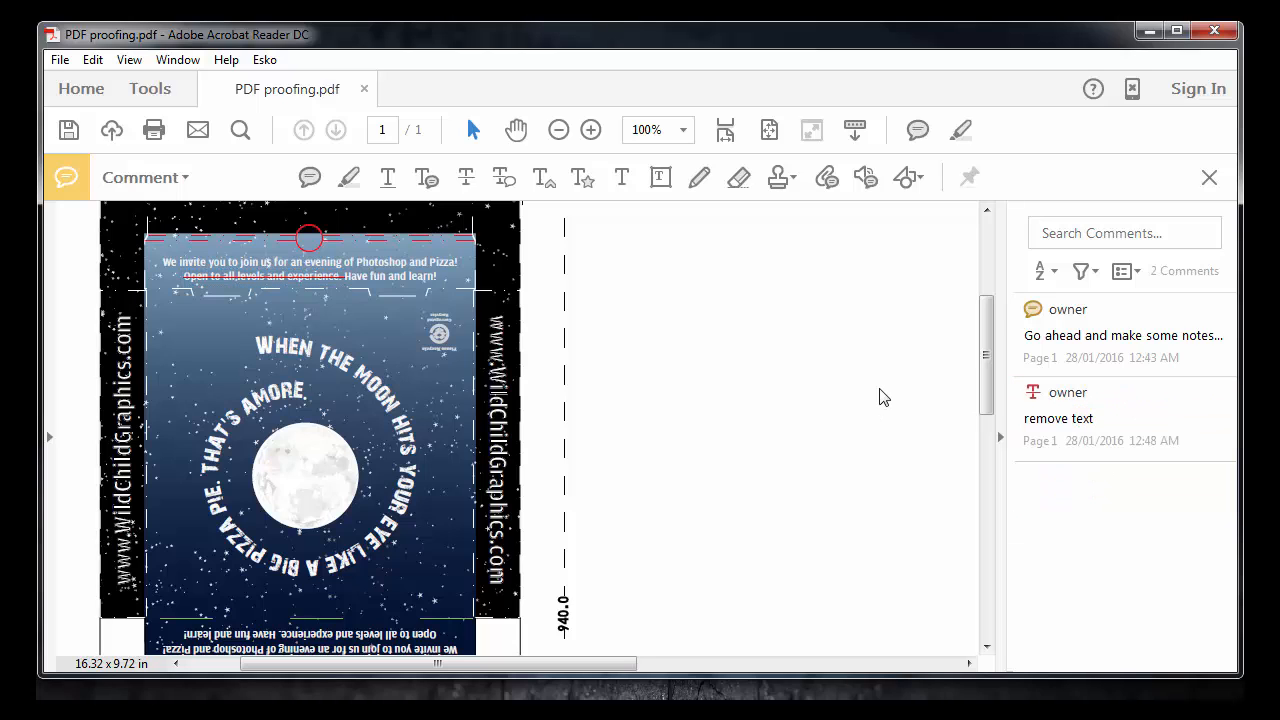
Mark "Have fun and learn!" for replacement with the text "Have fun learning!!"
{"action": "left_click", "coordinate": [505, 184]}
{"action": "mouse_move", "coordinate": [345, 277]}
{"action": "left_click_drag", "start_coordinate": [345, 277], "coordinate": [440, 278]}
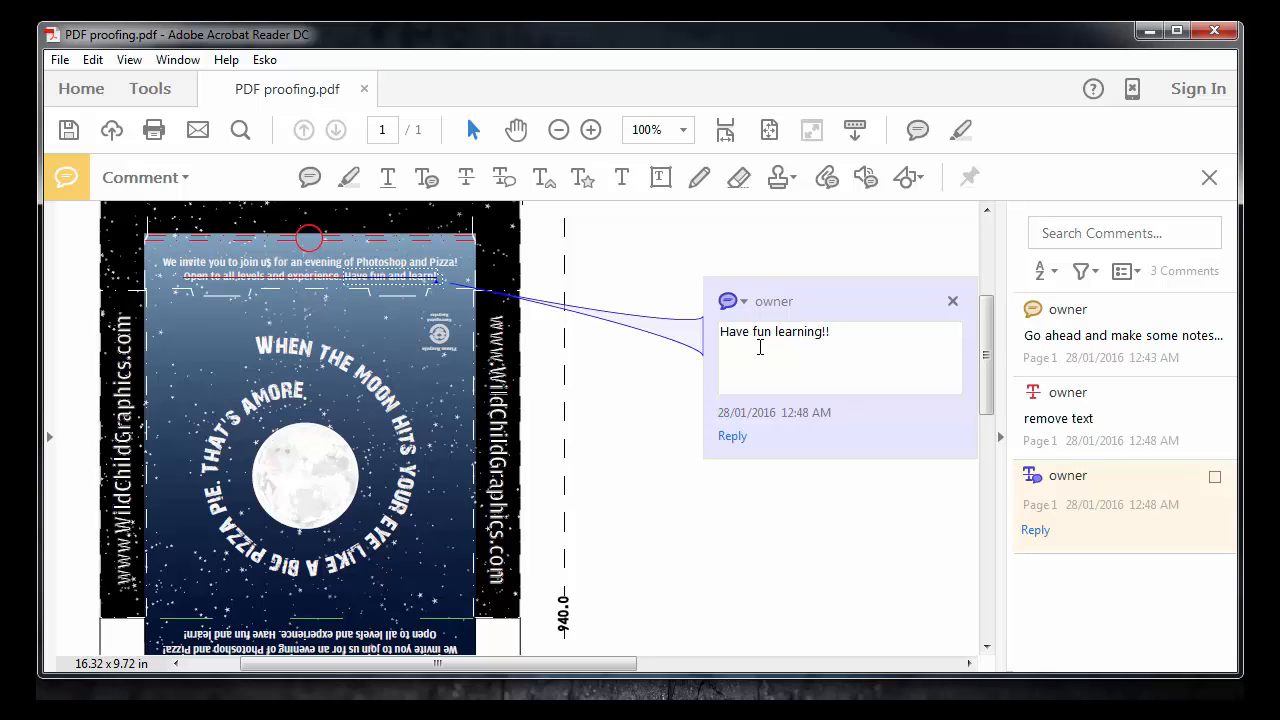
{"action": "left_click", "coordinate": [826, 498]}
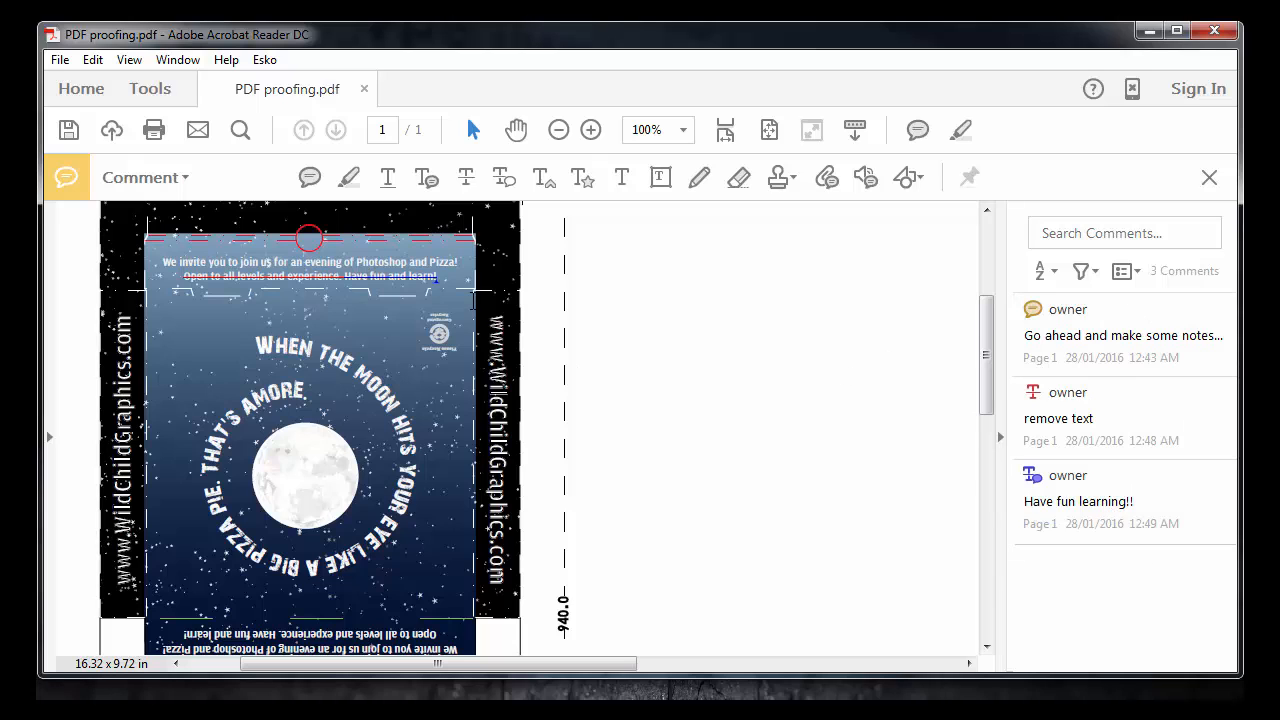
Reopen the replacement note on "Have fun and learn!" to review it, close it, and select its entry among the comments
{"action": "left_click", "coordinate": [398, 280]}
{"action": "double_click", "coordinate": [398, 280]}
{"action": "left_click", "coordinate": [398, 280]}
{"action": "double_click", "coordinate": [398, 280]}
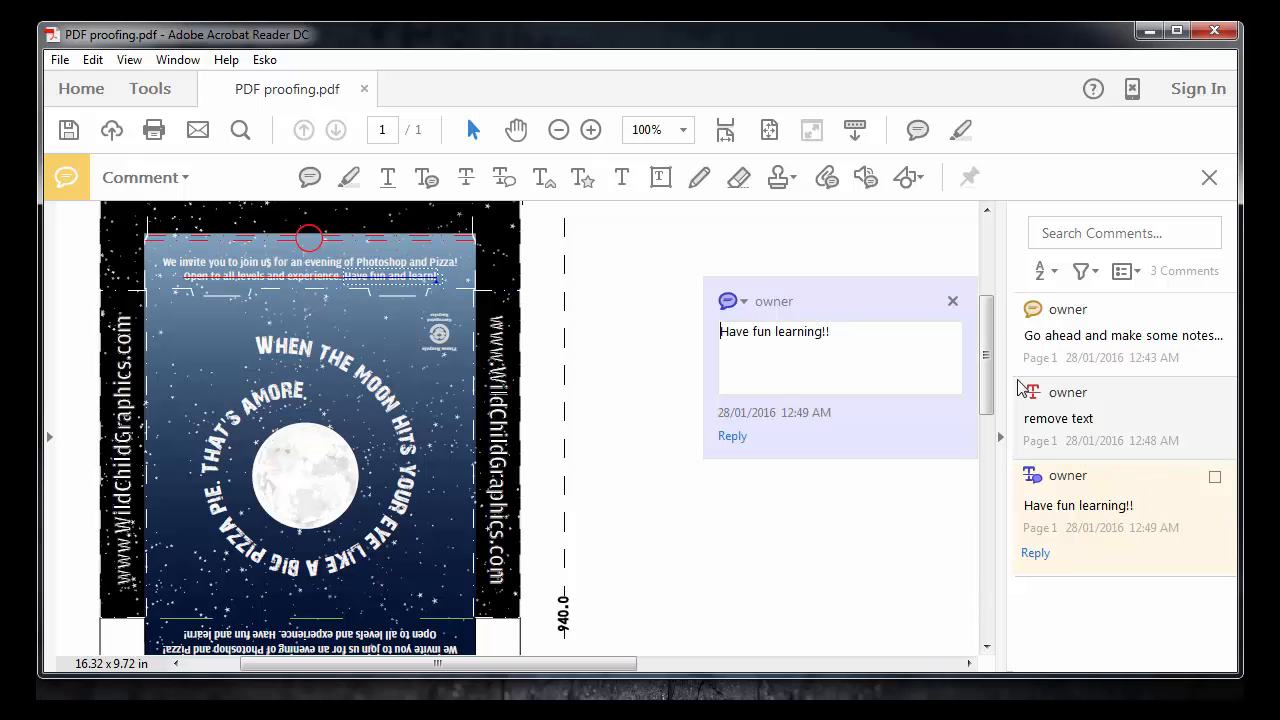
{"action": "left_click", "coordinate": [952, 301]}
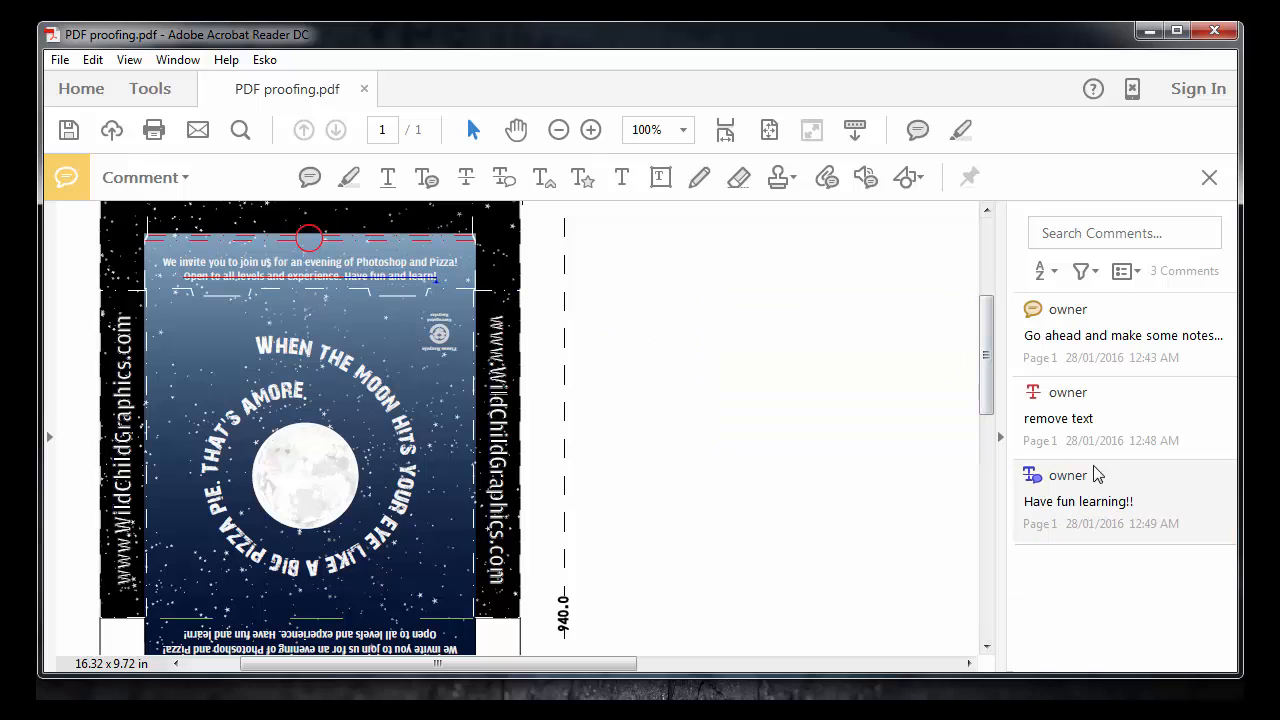
{"action": "left_click", "coordinate": [1150, 490]}
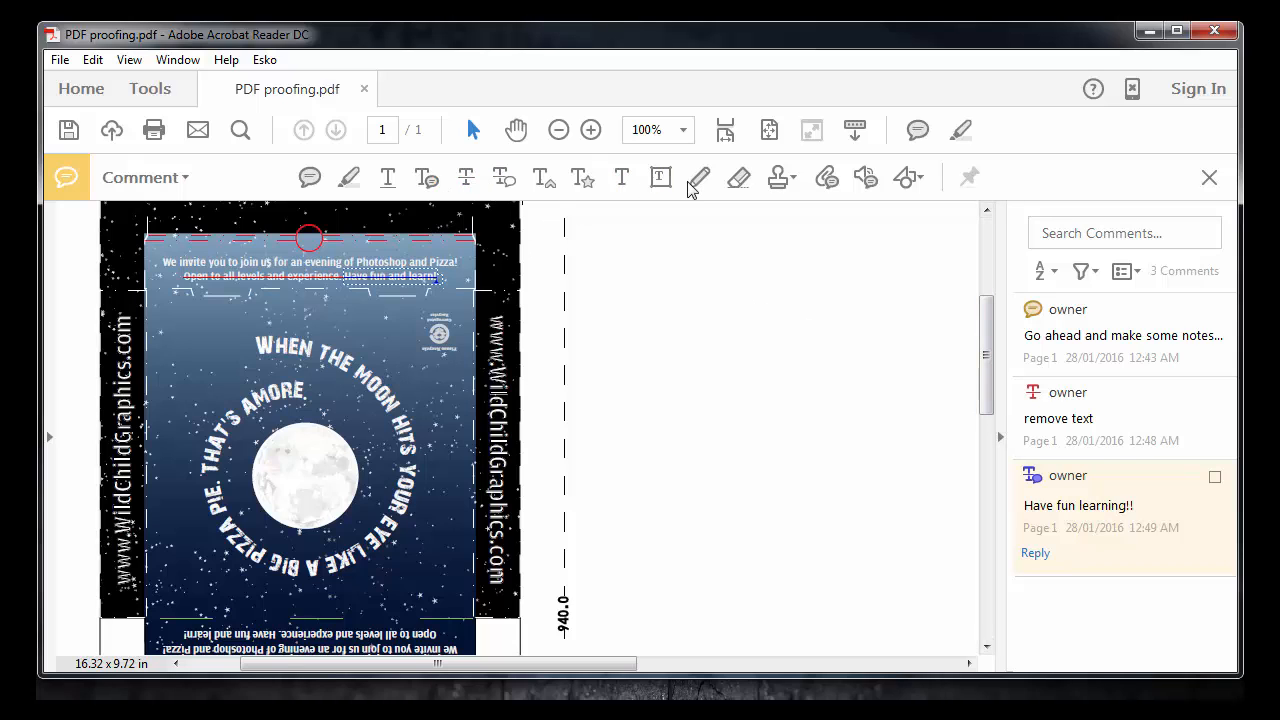
Highlight the words "When the moon" in the curved text around the moon
{"action": "left_click", "coordinate": [260, 377]}
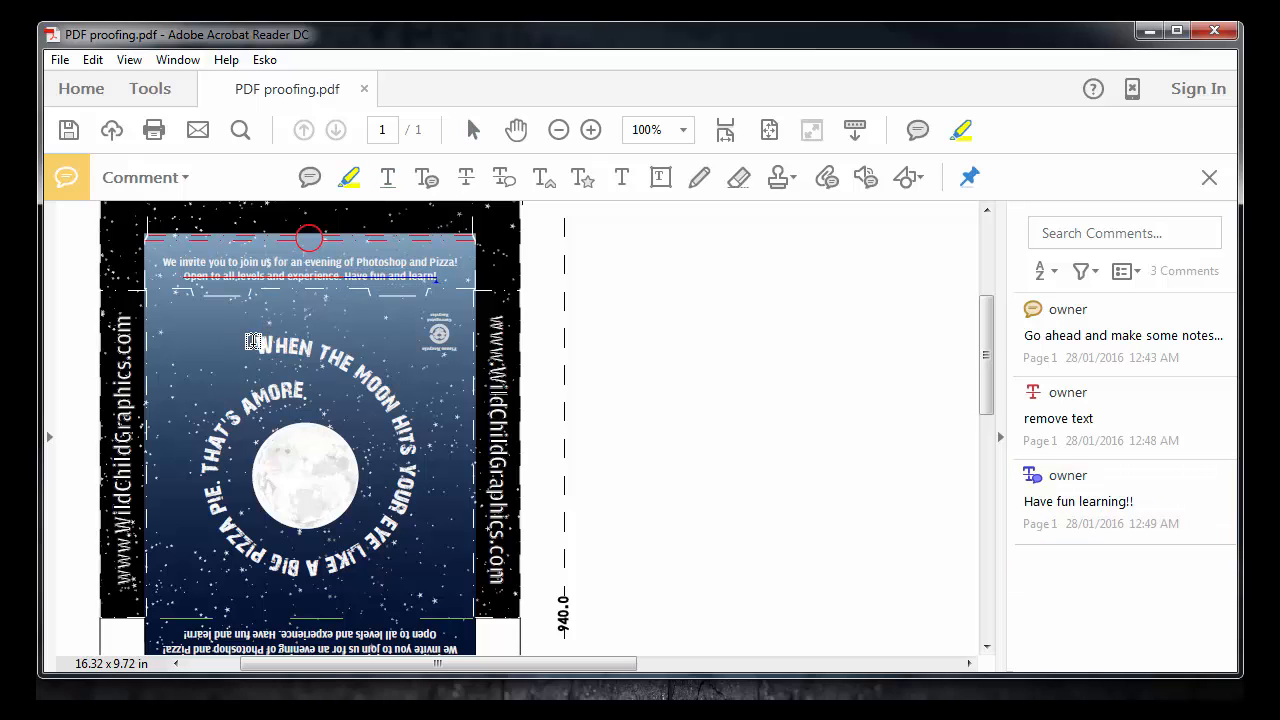
{"action": "mouse_move", "coordinate": [257, 344]}
{"action": "left_mouse_down"}
{"action": "mouse_move", "coordinate": [359, 367]}
{"action": "mouse_move", "coordinate": [397, 411]}
{"action": "left_mouse_up"}
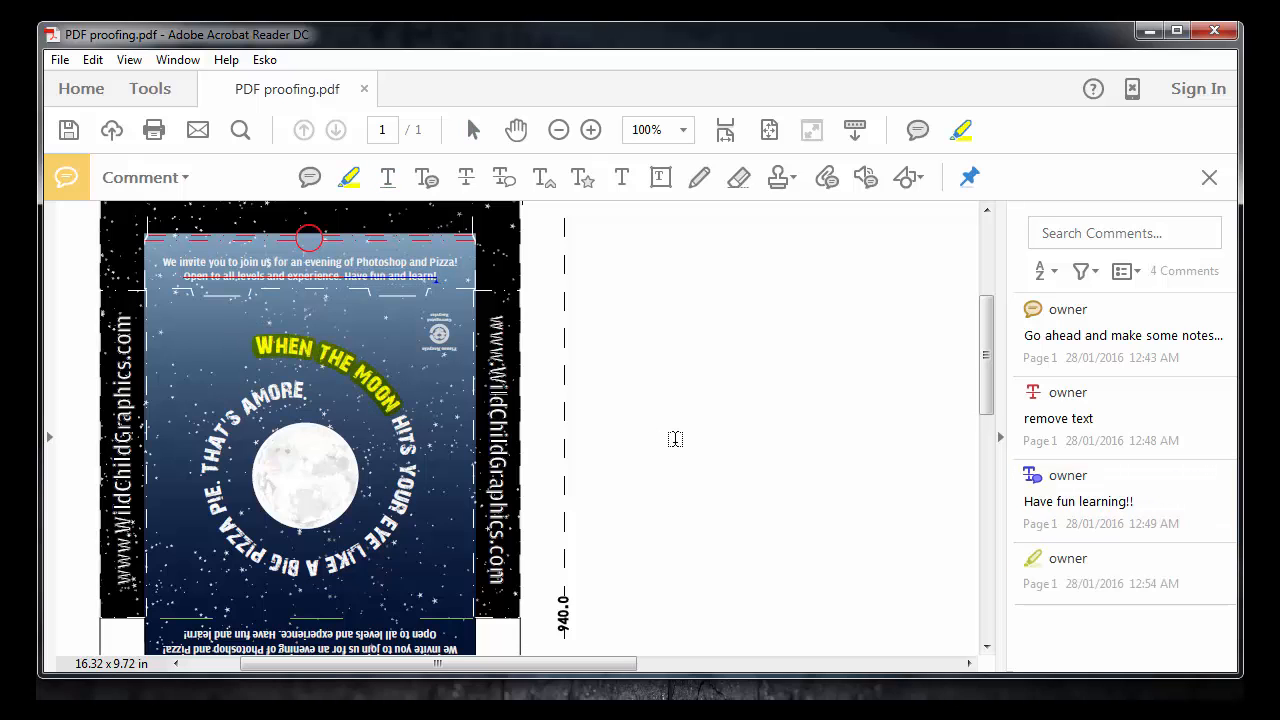
Add a text box comment in the blank area beside the artwork reading "Leave text comments..."
{"action": "left_click", "coordinate": [661, 177]}
{"action": "left_click", "coordinate": [817, 239]}
{"action": "left_click_drag", "start_coordinate": [988, 407], "coordinate": [962, 443]}
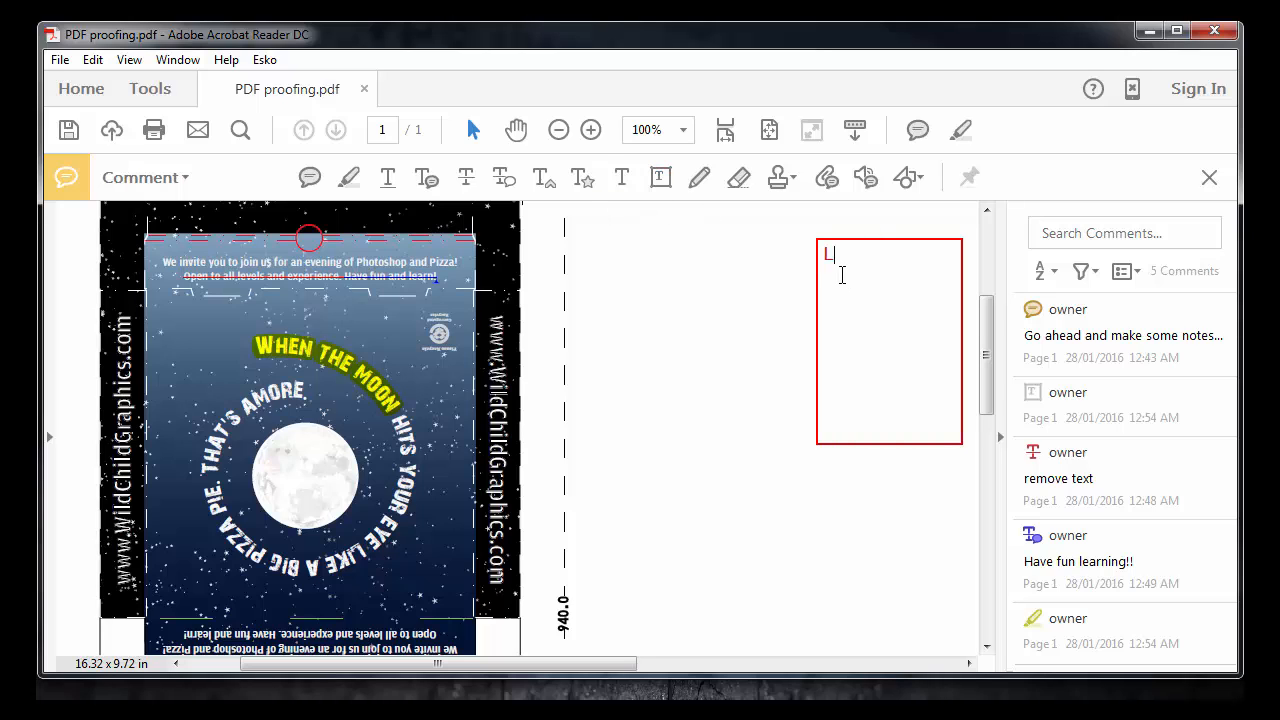
{"action": "type", "text": "Leave text comments..."}
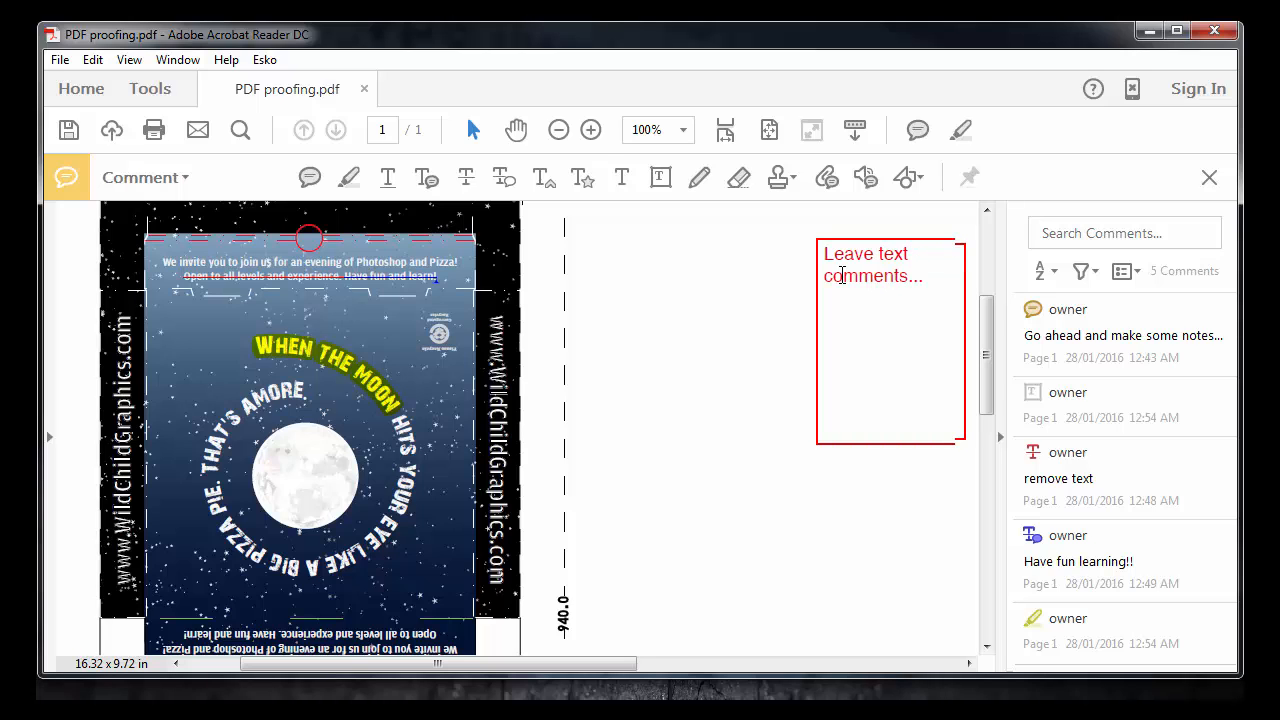
{"action": "left_click", "coordinate": [764, 360]}
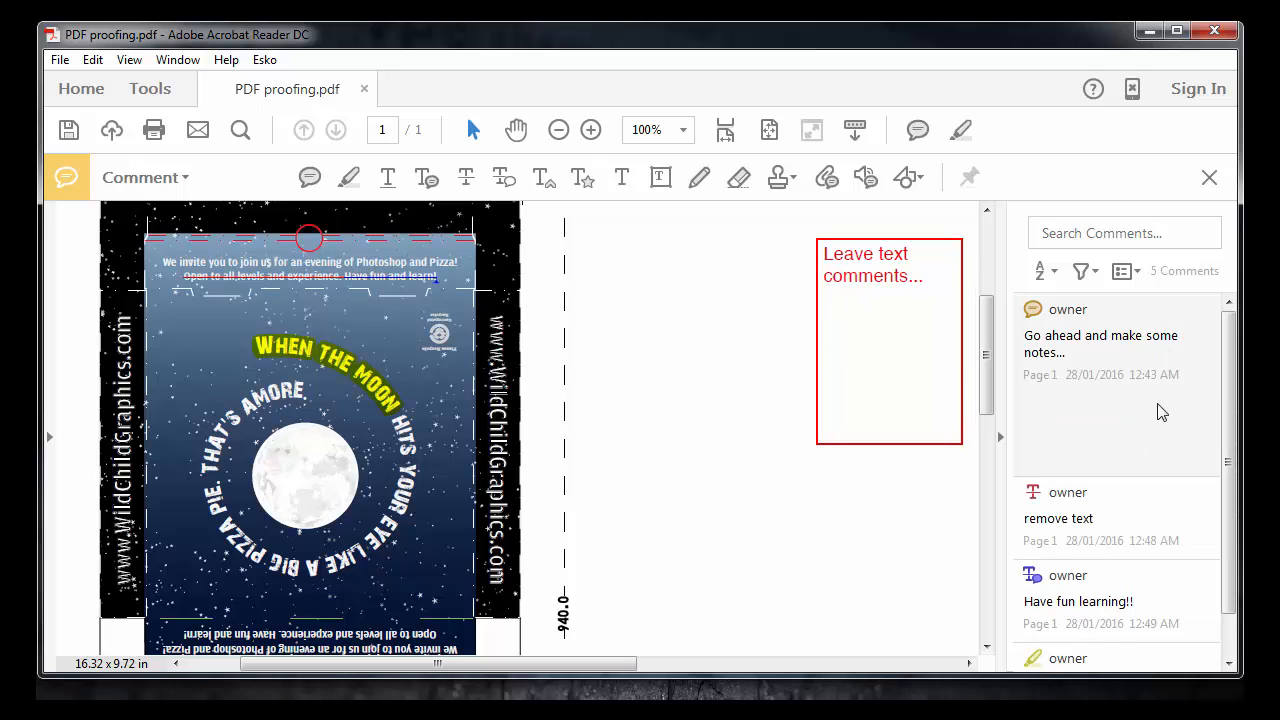
Shorten the "Leave text comments..." text box to fit its two lines and move it closer to the artwork
{"action": "left_click", "coordinate": [1140, 436]}
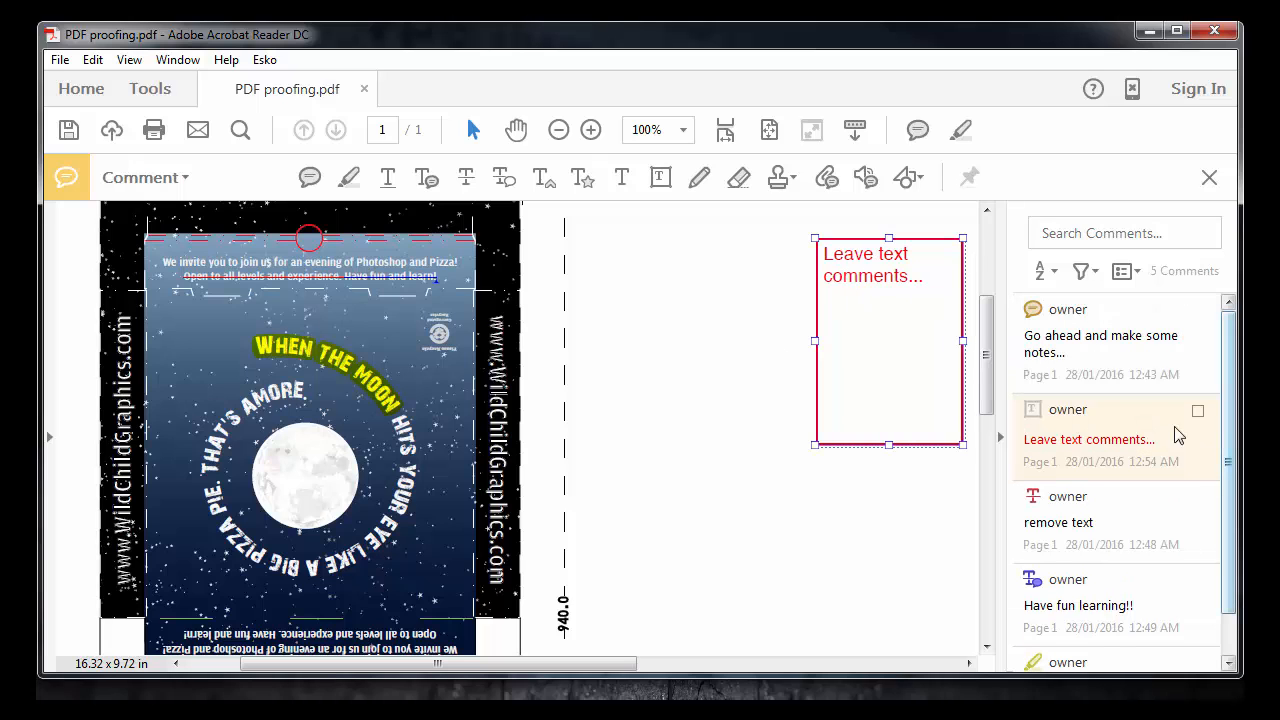
{"action": "left_click_drag", "start_coordinate": [963, 444], "coordinate": [956, 315]}
{"action": "left_click_drag", "start_coordinate": [882, 274], "coordinate": [683, 256]}
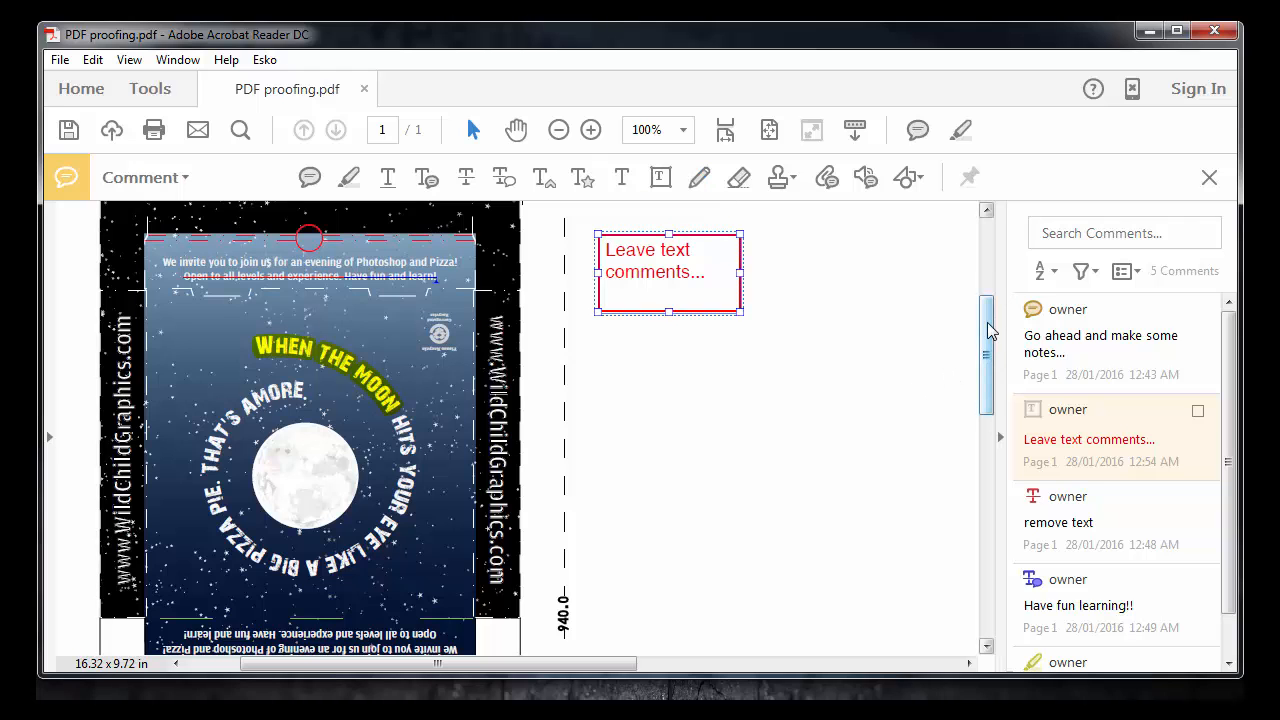
Draw freehand circles around the Ps icon on the Photoshop Nights sign with the pencil tool
{"action": "mouse_move", "coordinate": [989, 332]}
{"action": "left_mouse_down"}
{"action": "mouse_move", "coordinate": [981, 540]}
{"action": "mouse_move", "coordinate": [980, 526]}
{"action": "left_mouse_up"}
{"action": "left_click", "coordinate": [699, 177]}
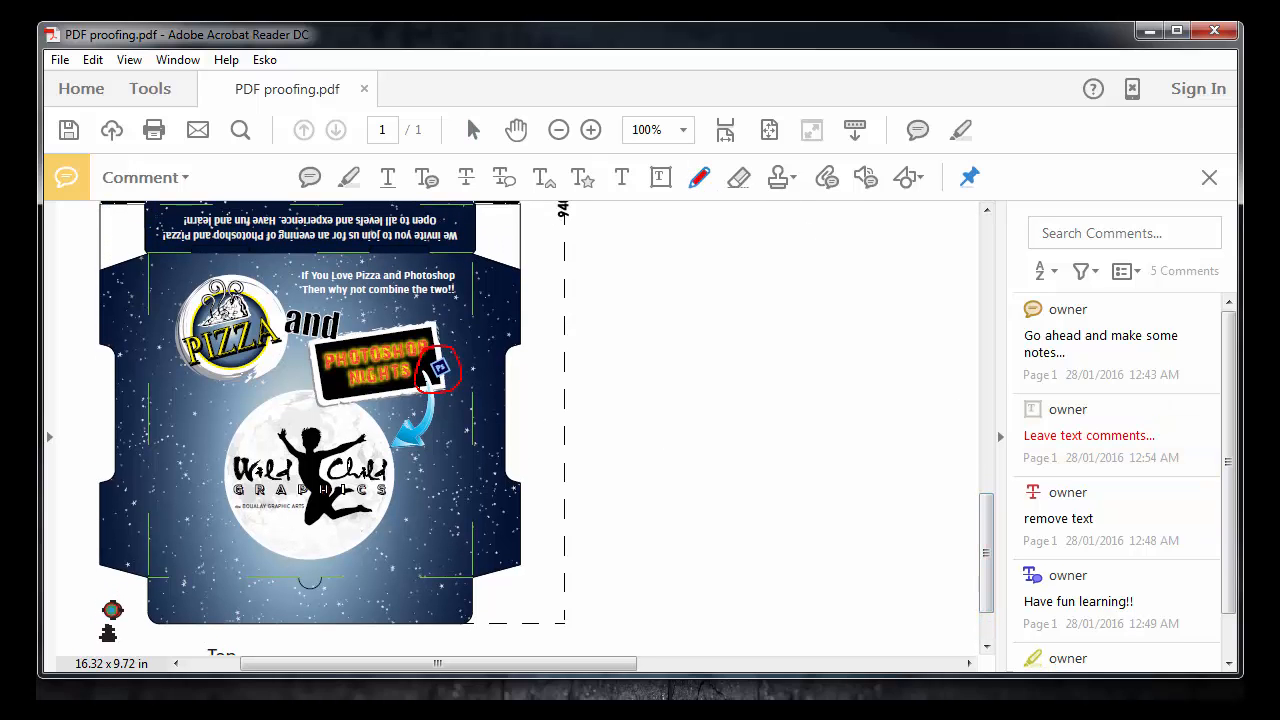
{"action": "left_click_drag", "start_coordinate": [418, 387], "coordinate": [445, 391]}
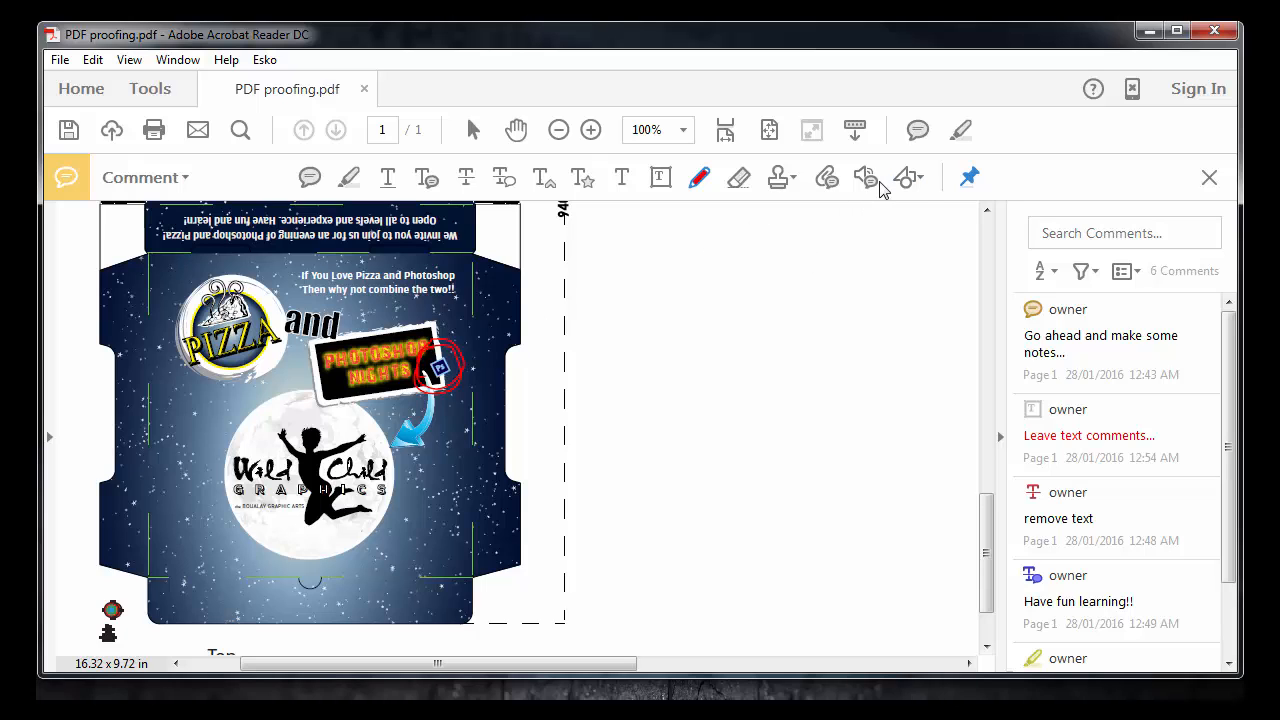
Add a text callout beside the artwork, pointing at the circled Ps icon and reading "Remove the PSD icon"
{"action": "left_click", "coordinate": [918, 179]}
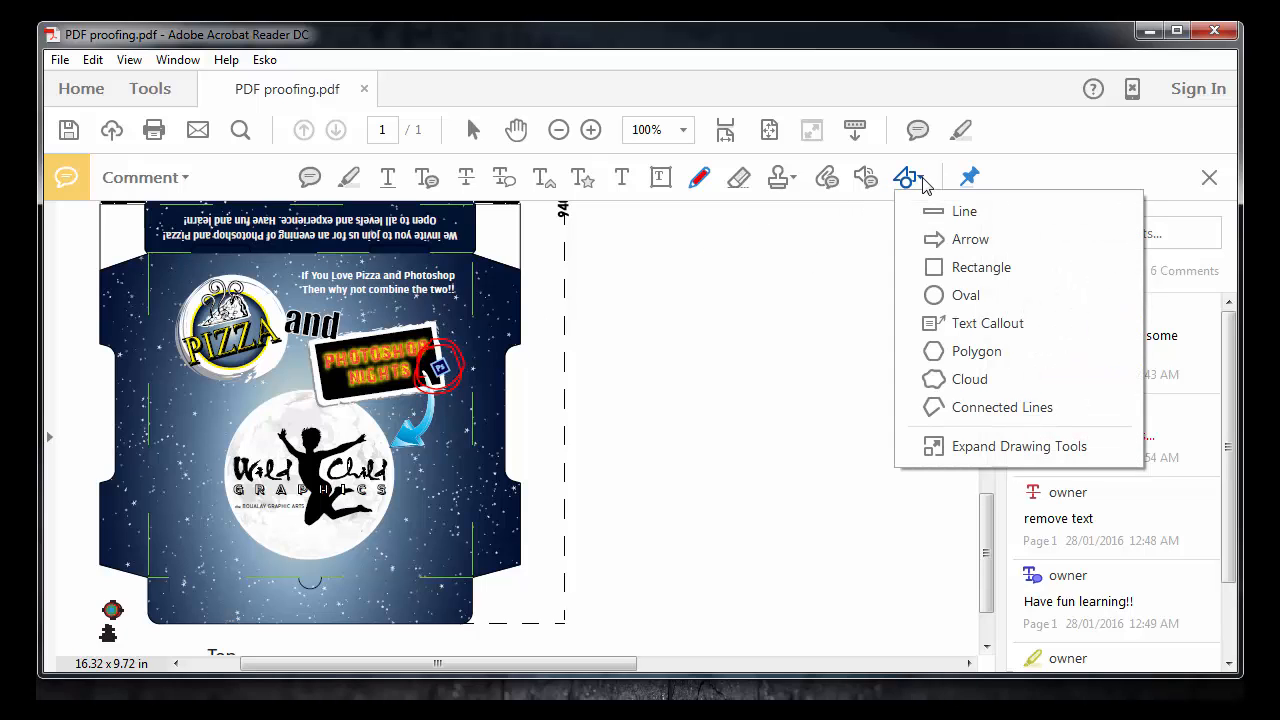
{"action": "left_click", "coordinate": [960, 325]}
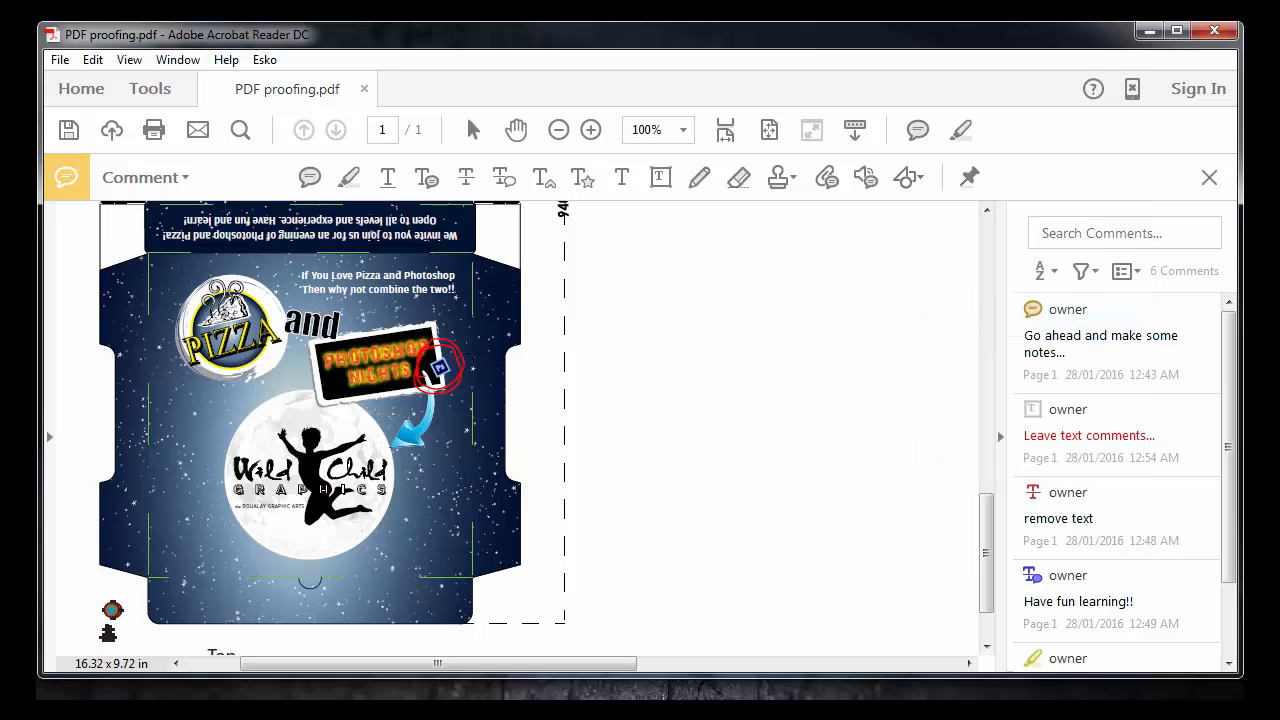
{"action": "left_click", "coordinate": [475, 350]}
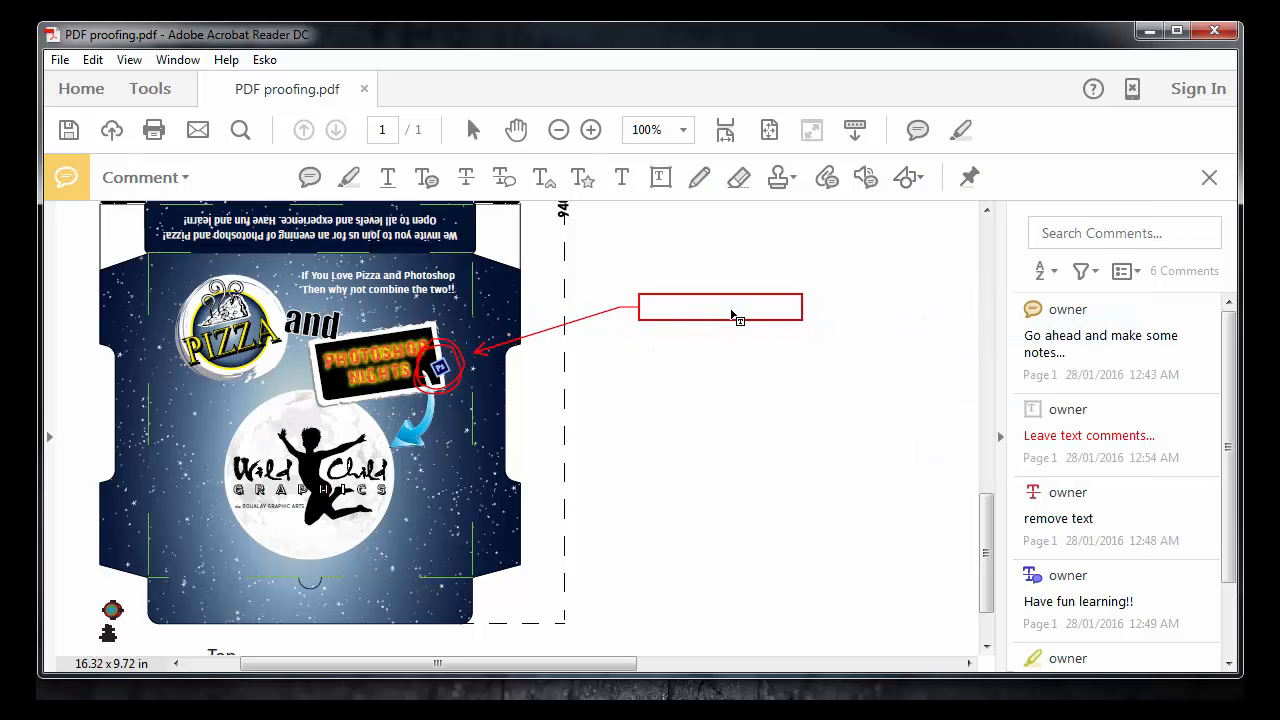
{"action": "left_click", "coordinate": [733, 316]}
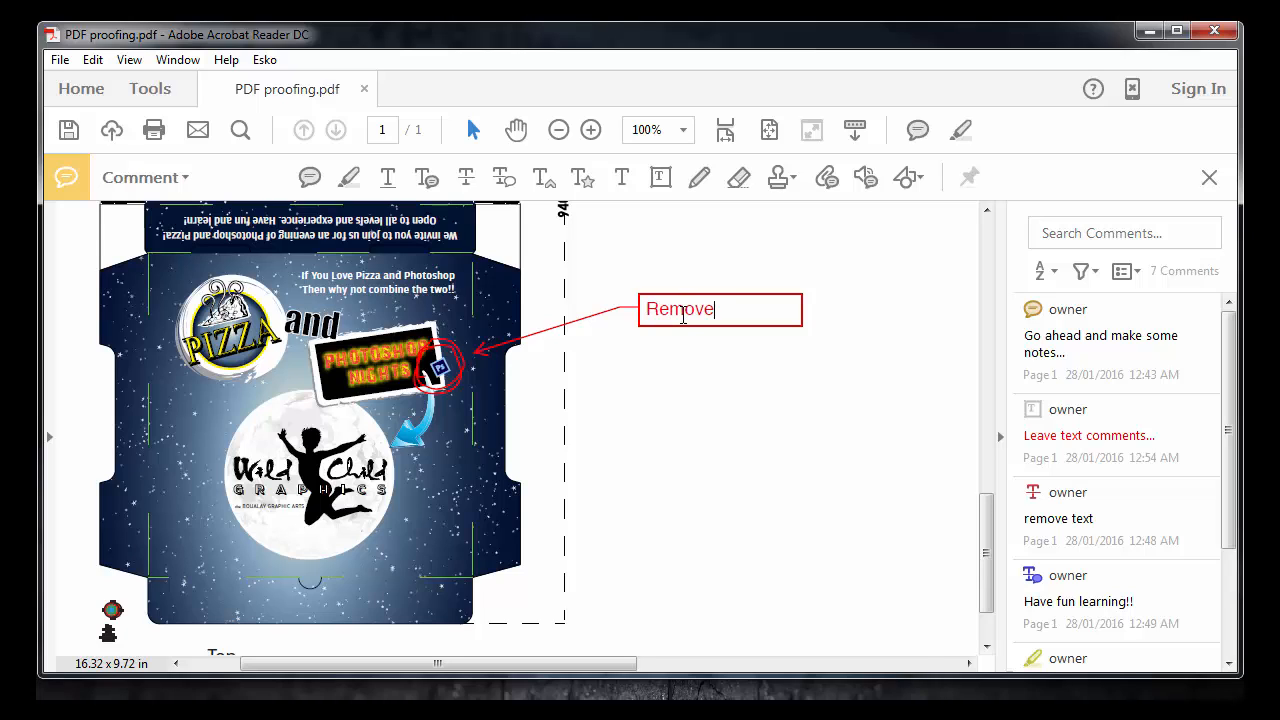
{"action": "type", "text": "Remove the icon"}
{"action": "type", "text": "PSD icon"}
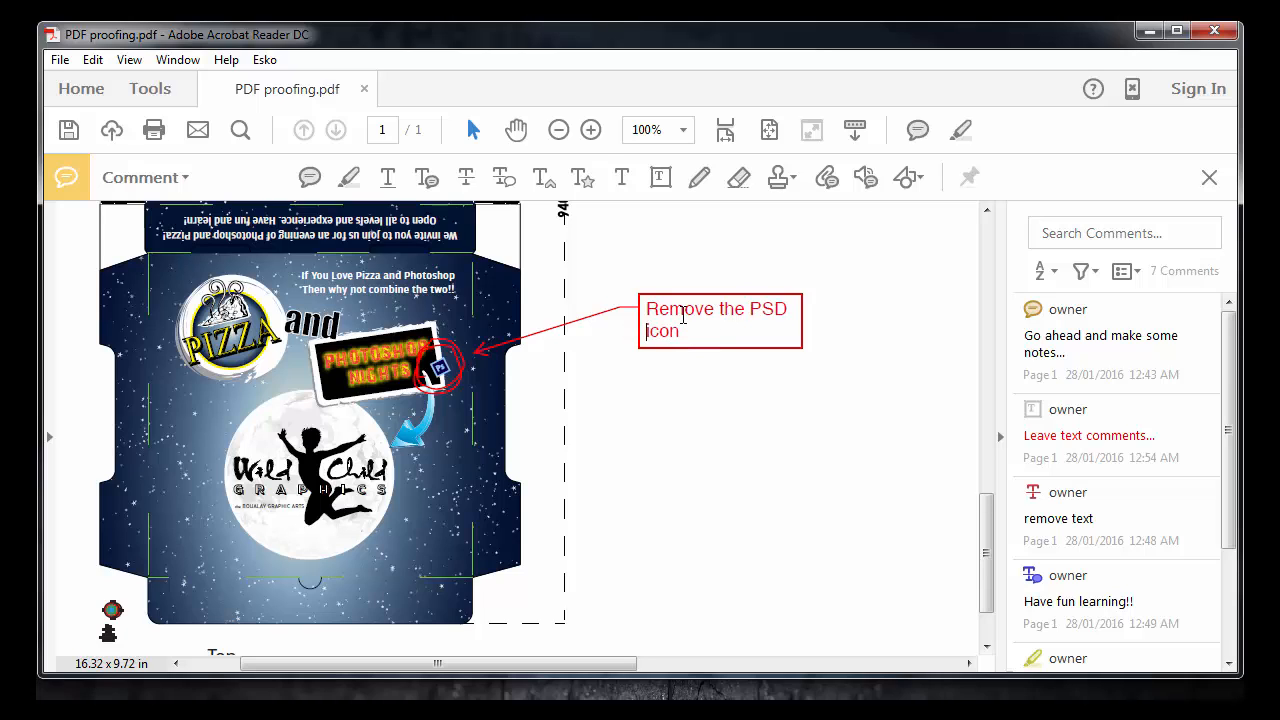
{"action": "left_click", "coordinate": [826, 486]}
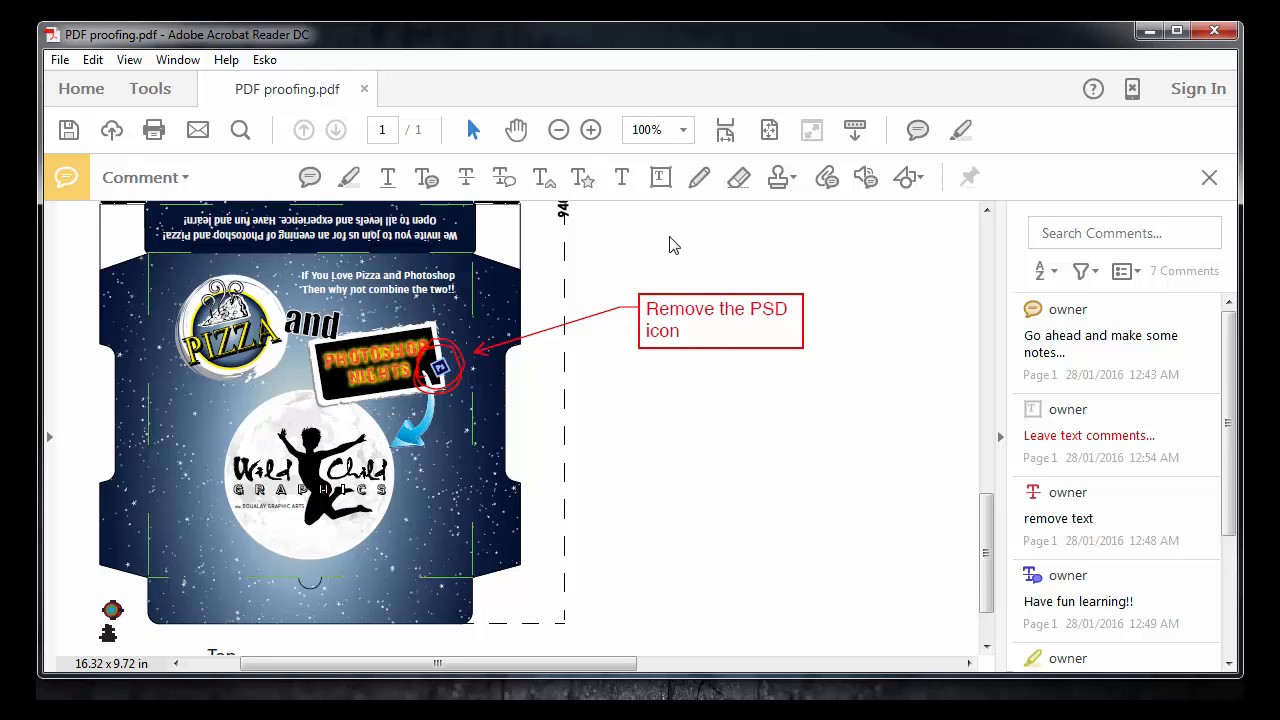
Move the "Remove the PSD icon" callout slightly up and re-aim its arrowhead at the circled icon
{"action": "left_click", "coordinate": [704, 300]}
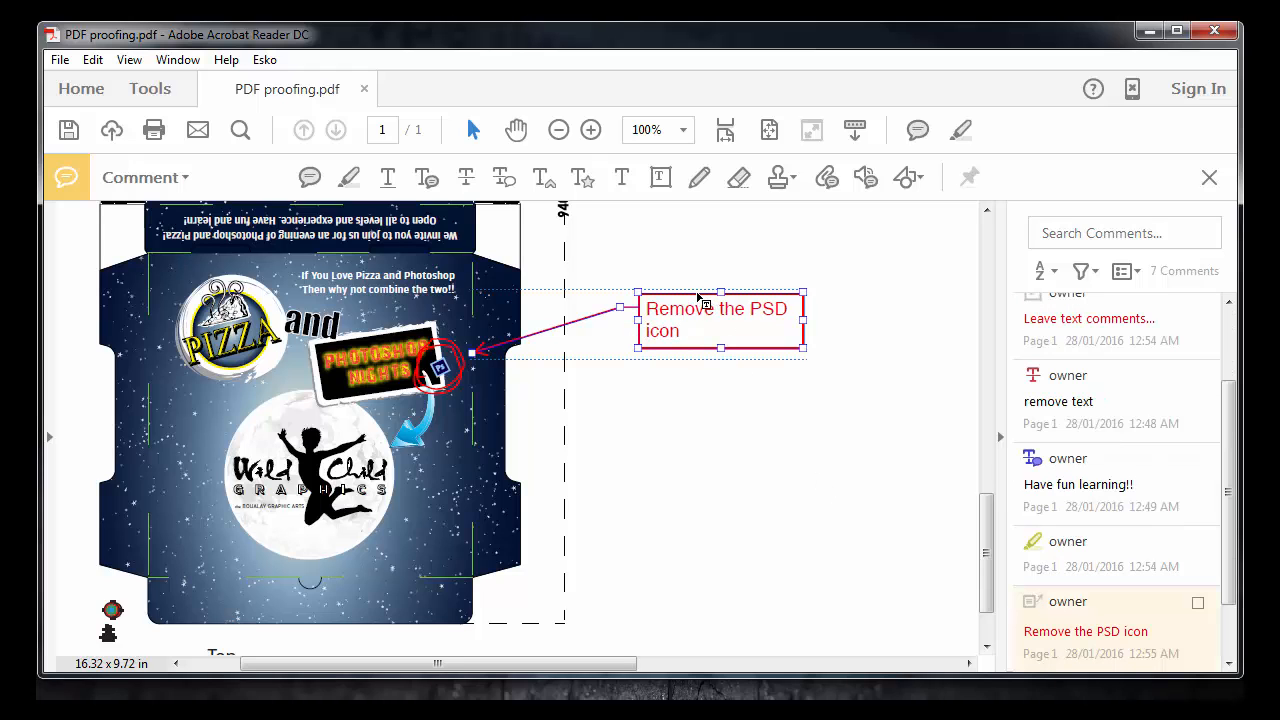
{"action": "left_click_drag", "start_coordinate": [704, 300], "coordinate": [704, 259]}
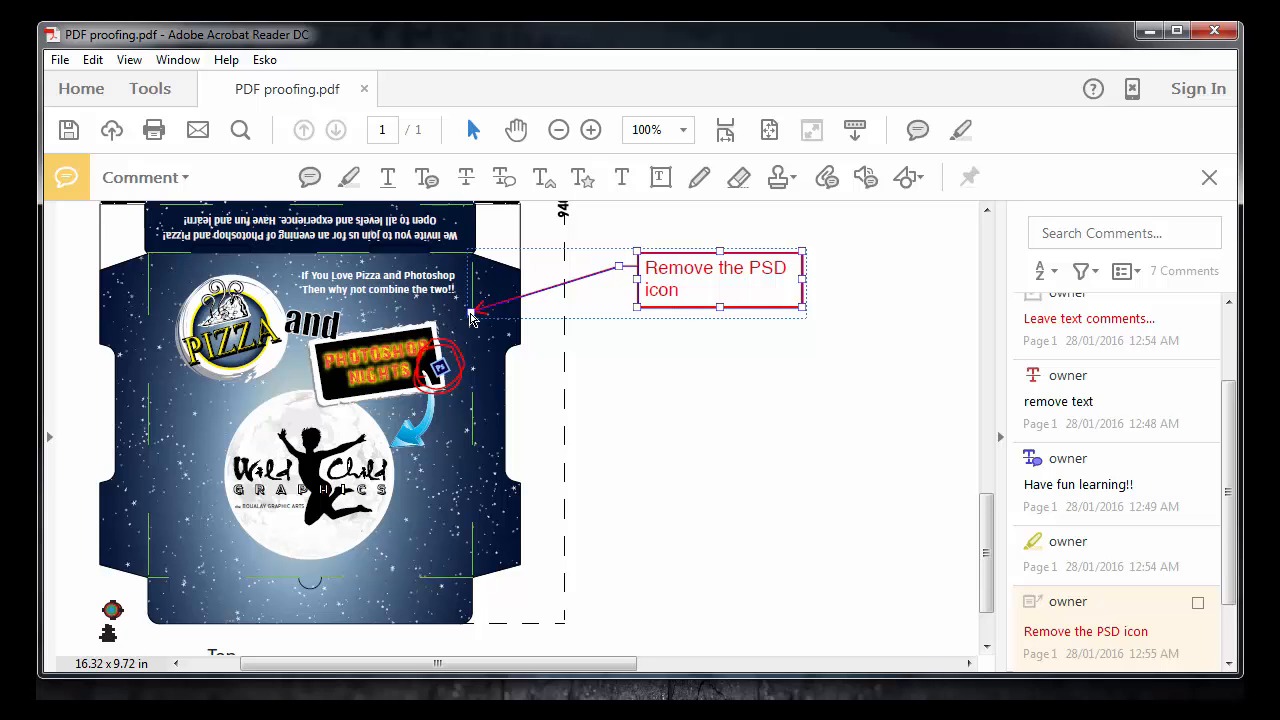
{"action": "left_click_drag", "start_coordinate": [472, 318], "coordinate": [460, 354]}
{"action": "left_click", "coordinate": [661, 296]}
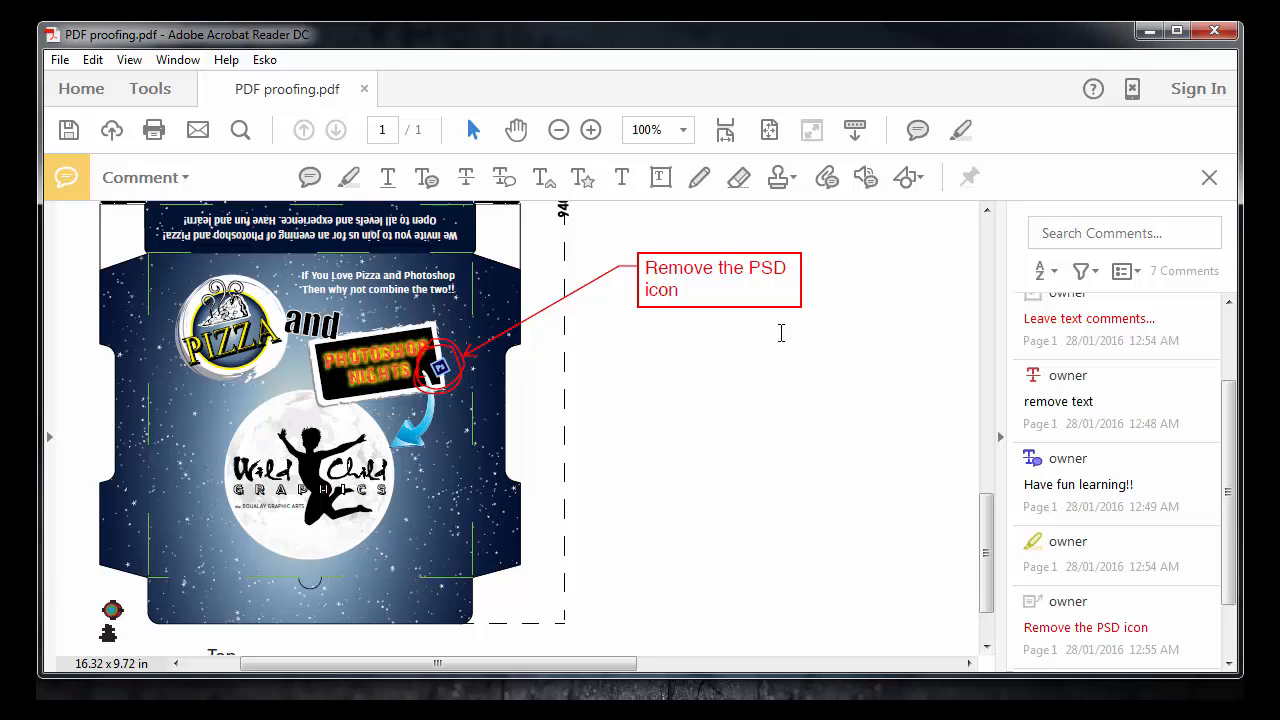
{"action": "left_click", "coordinate": [809, 309]}
{"action": "left_click", "coordinate": [912, 363]}
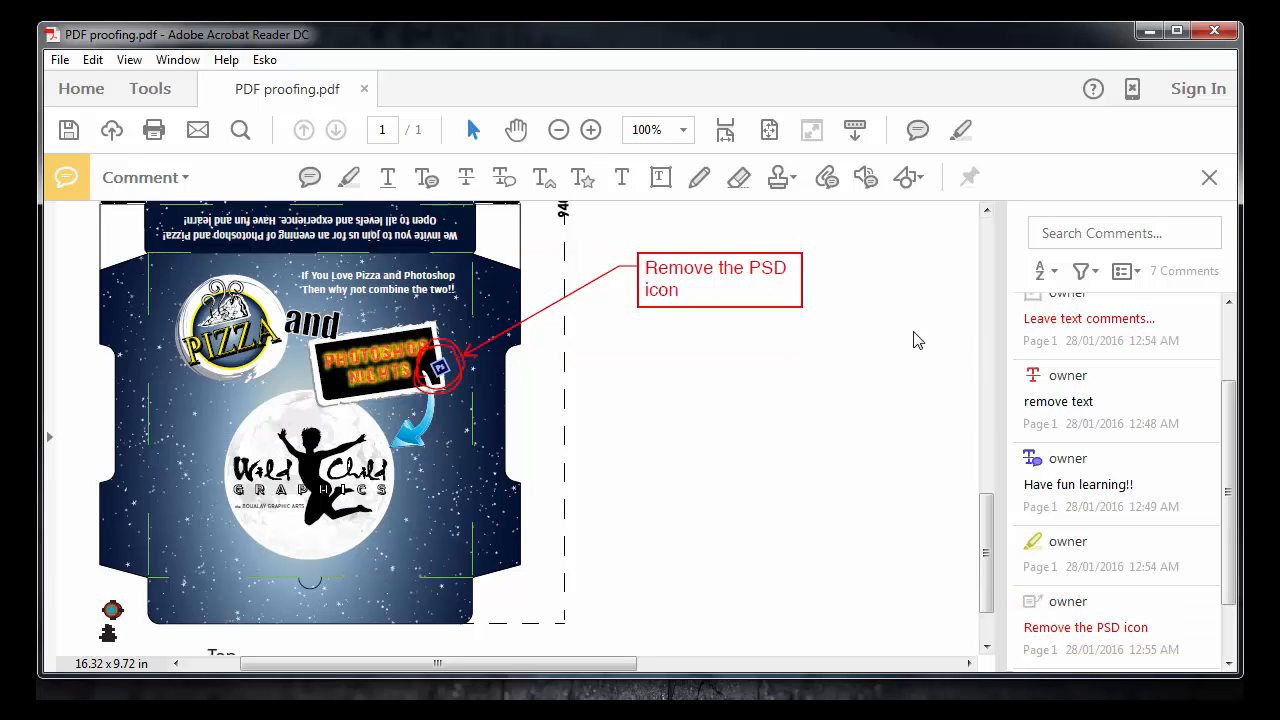
Inspect the callout's text, select its matching entry among the comments, and look through the comments list
{"action": "left_click", "coordinate": [739, 285]}
{"action": "left_click", "coordinate": [743, 277]}
{"action": "triple_click", "coordinate": [750, 277]}
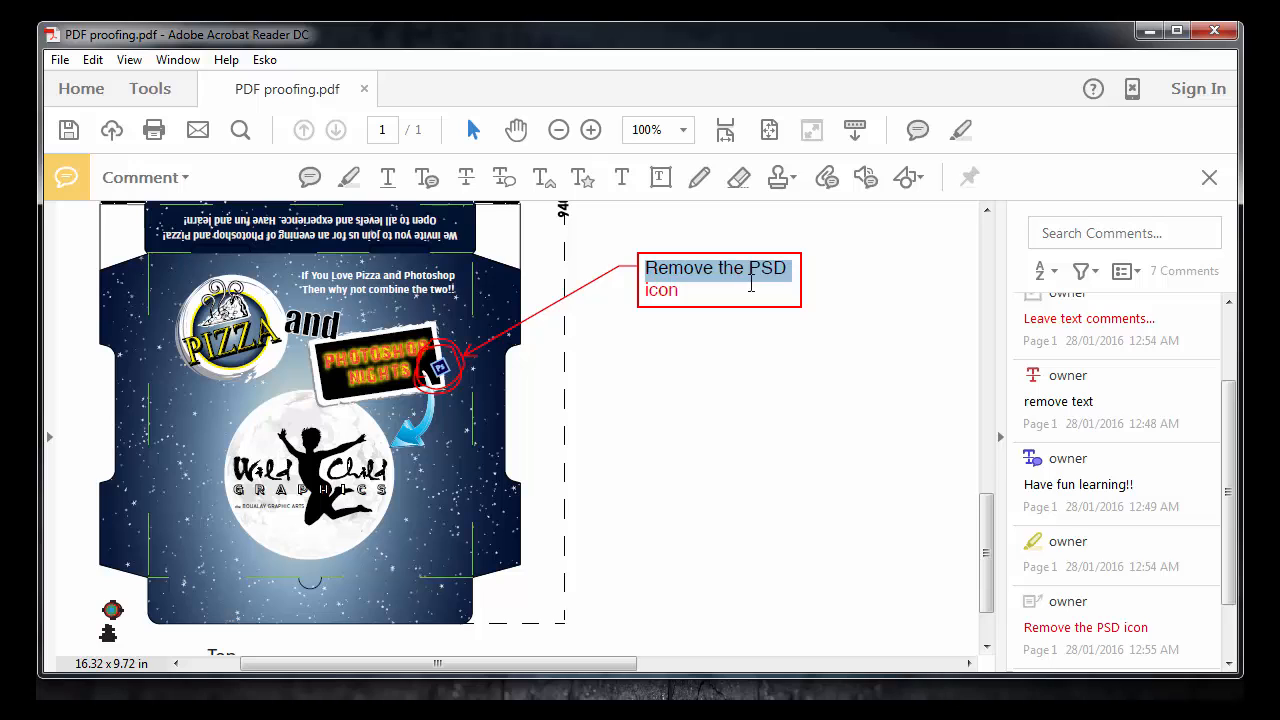
{"action": "left_click", "coordinate": [1056, 608]}
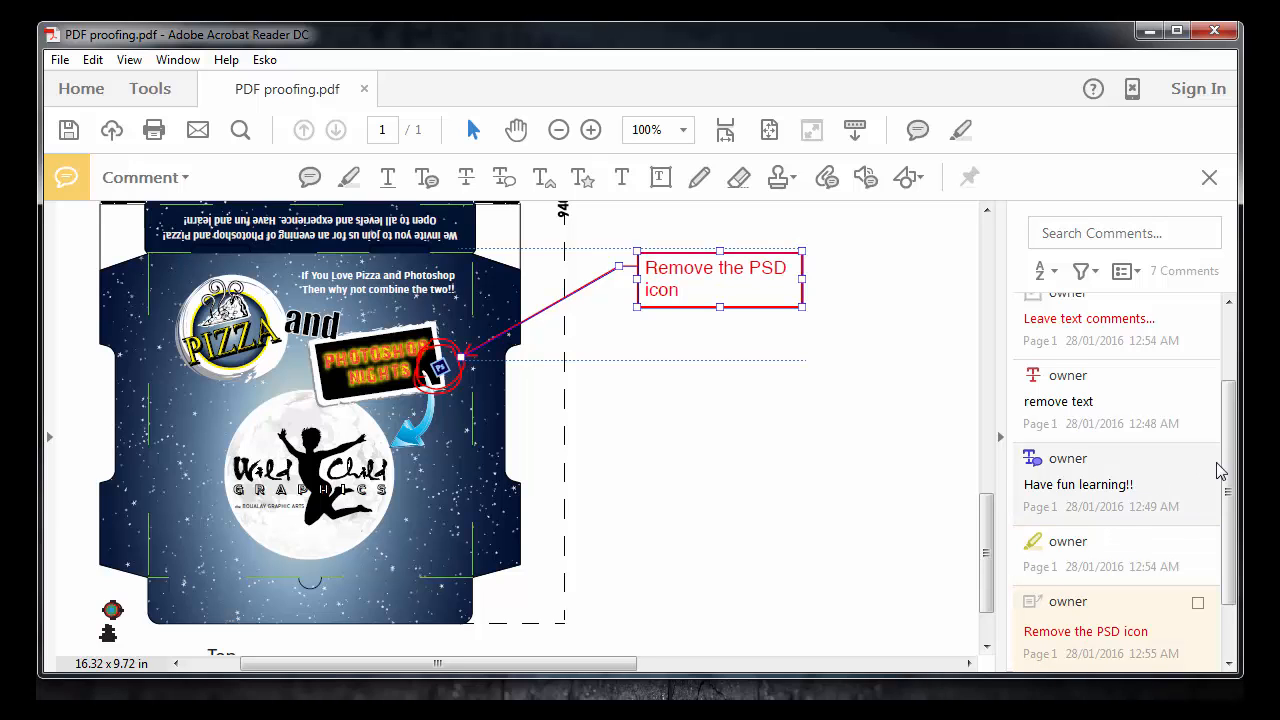
{"action": "left_click_drag", "start_coordinate": [1226, 466], "coordinate": [1236, 612]}
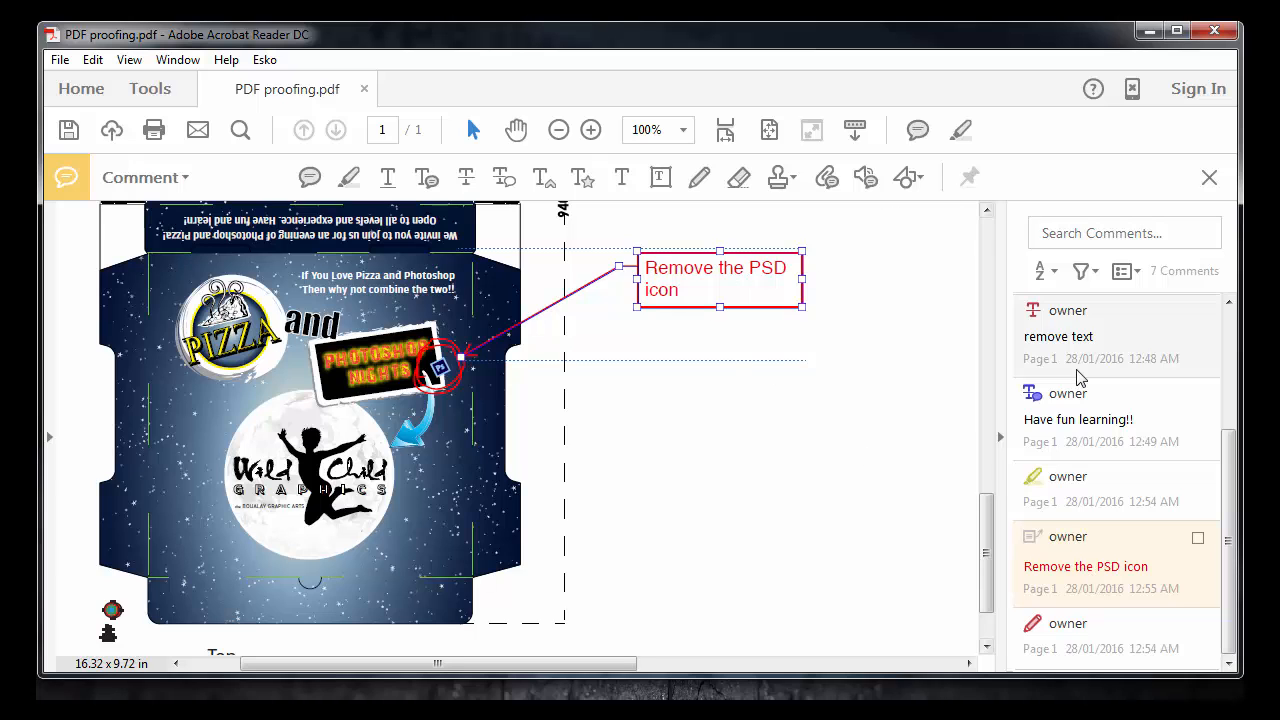
{"action": "scroll", "coordinate": [1228, 449], "scroll_direction": "up", "scroll_amount": 5}
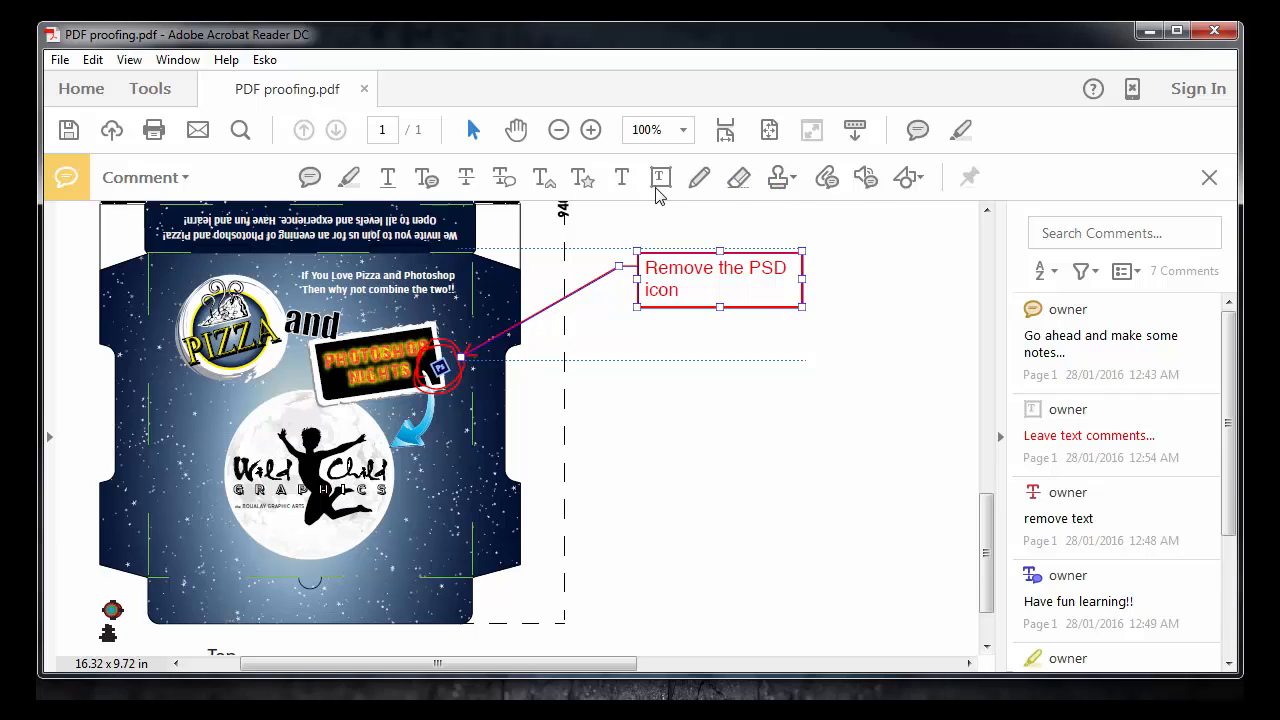
Erase part of the freehand circles around the Ps icon with the drawing eraser
{"action": "left_click", "coordinate": [699, 177]}
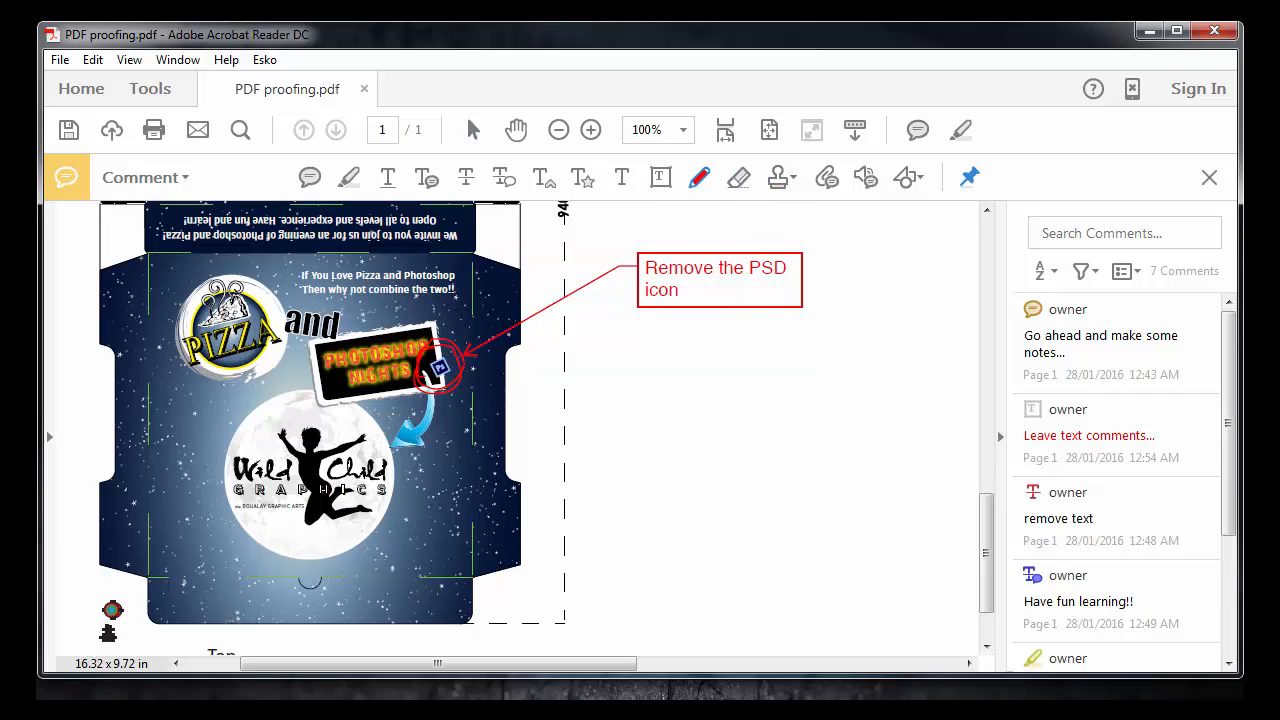
{"action": "left_click", "coordinate": [740, 179]}
Place a Standard Business NOT APPROVED stamp in the blank area below the callout, leaving the identity details empty
{"action": "left_click", "coordinate": [790, 178]}
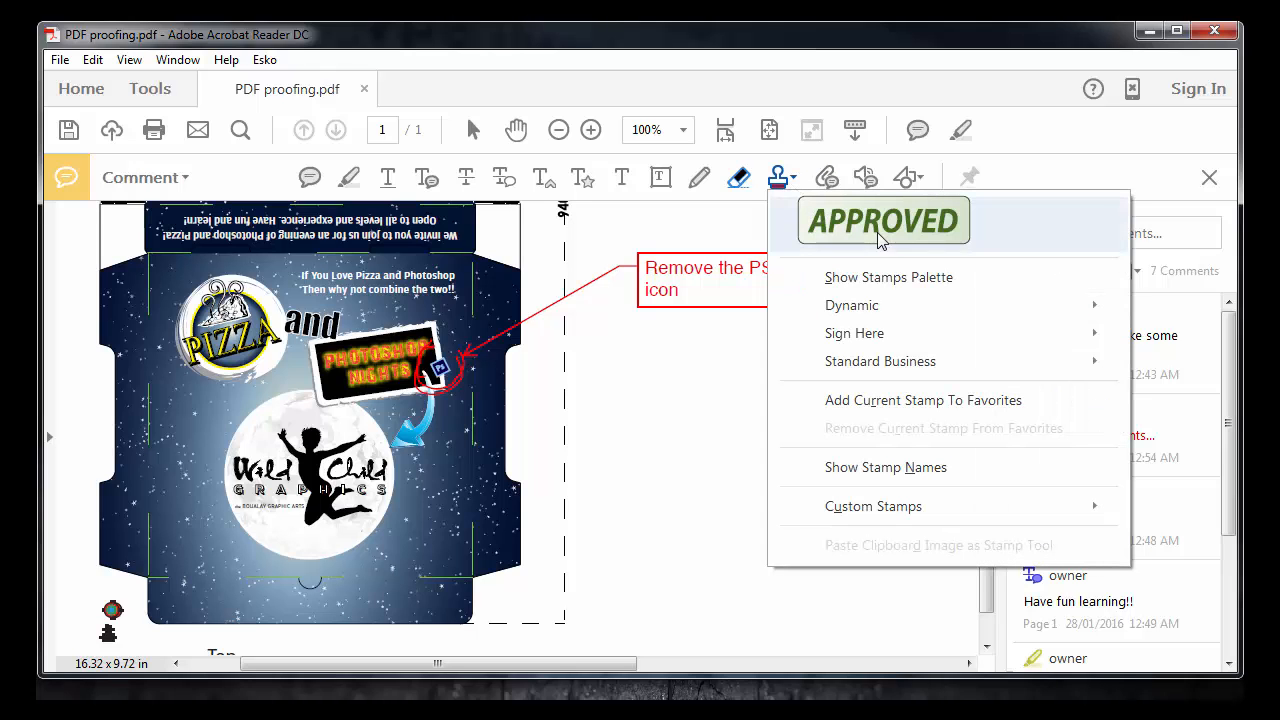
{"action": "mouse_move", "coordinate": [918, 368]}
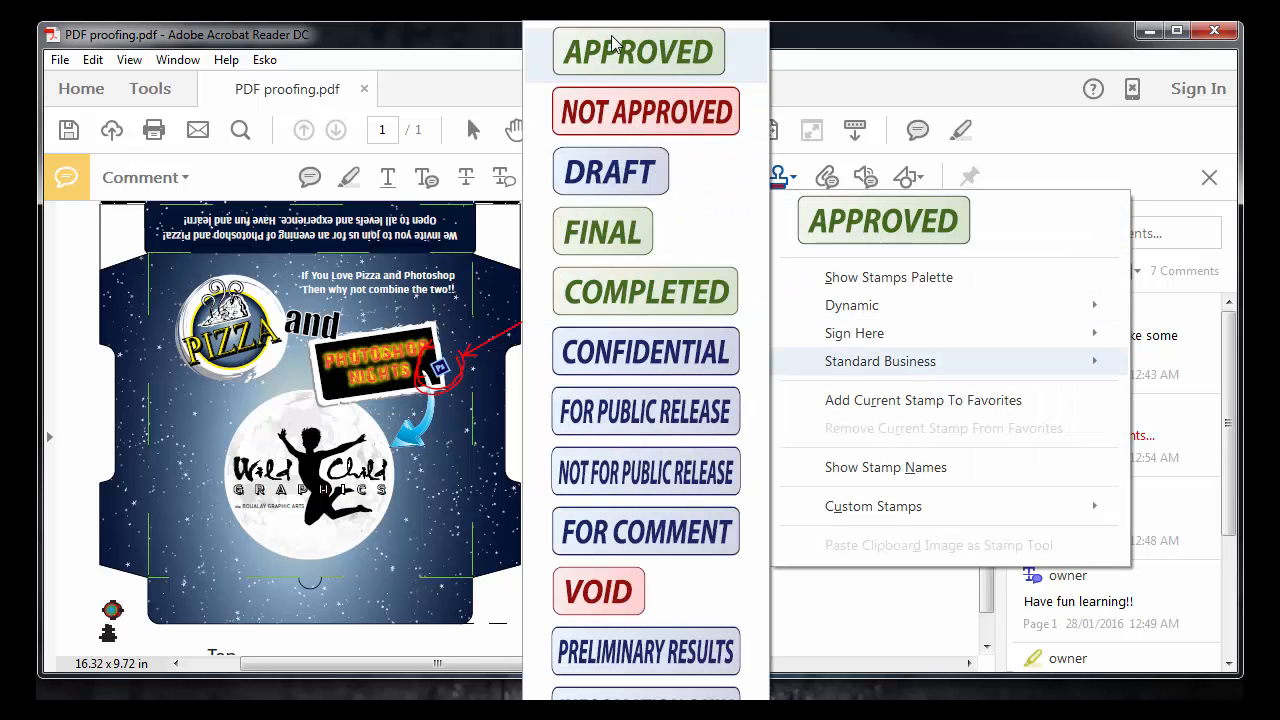
{"action": "left_click", "coordinate": [618, 110]}
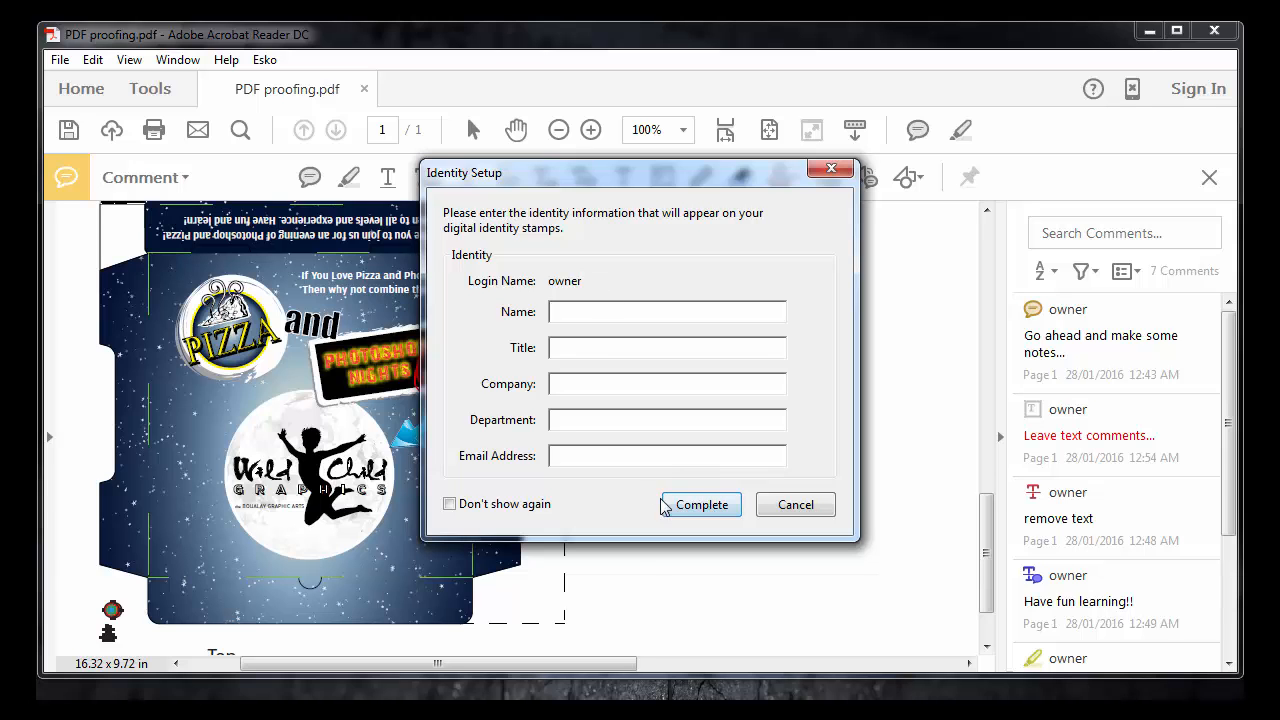
{"action": "left_click", "coordinate": [700, 506]}
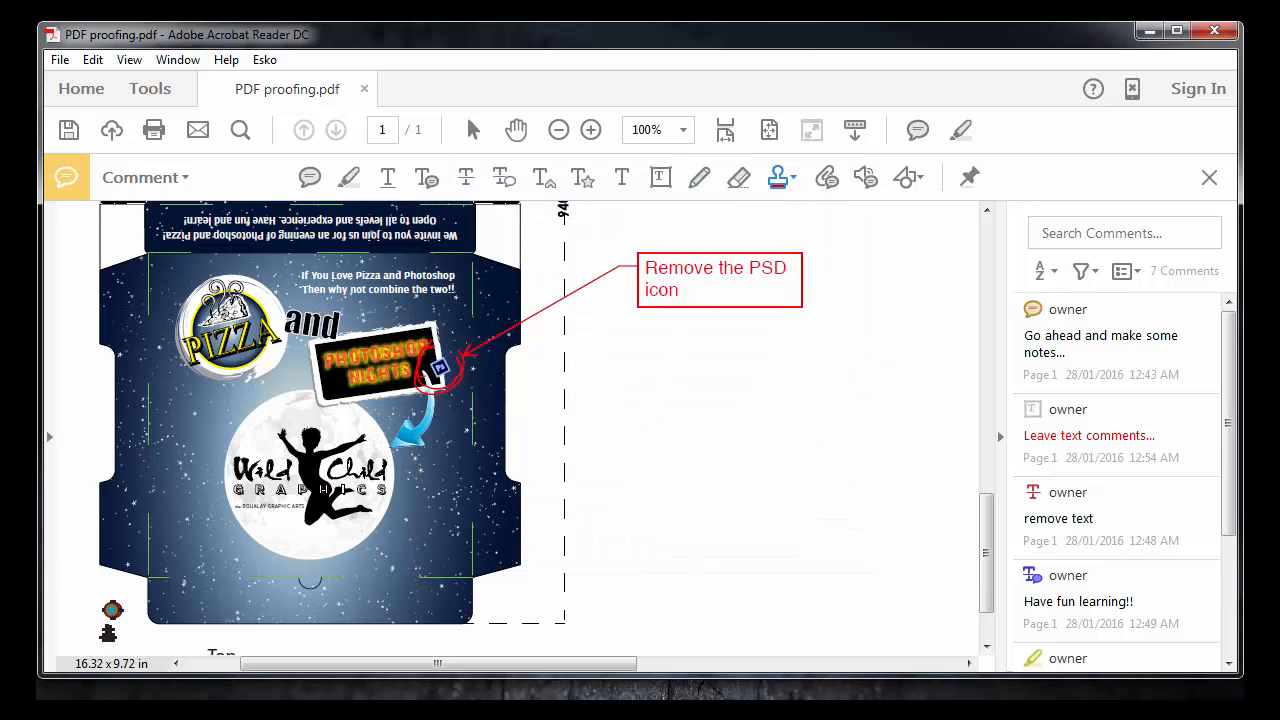
{"action": "left_click", "coordinate": [830, 400]}
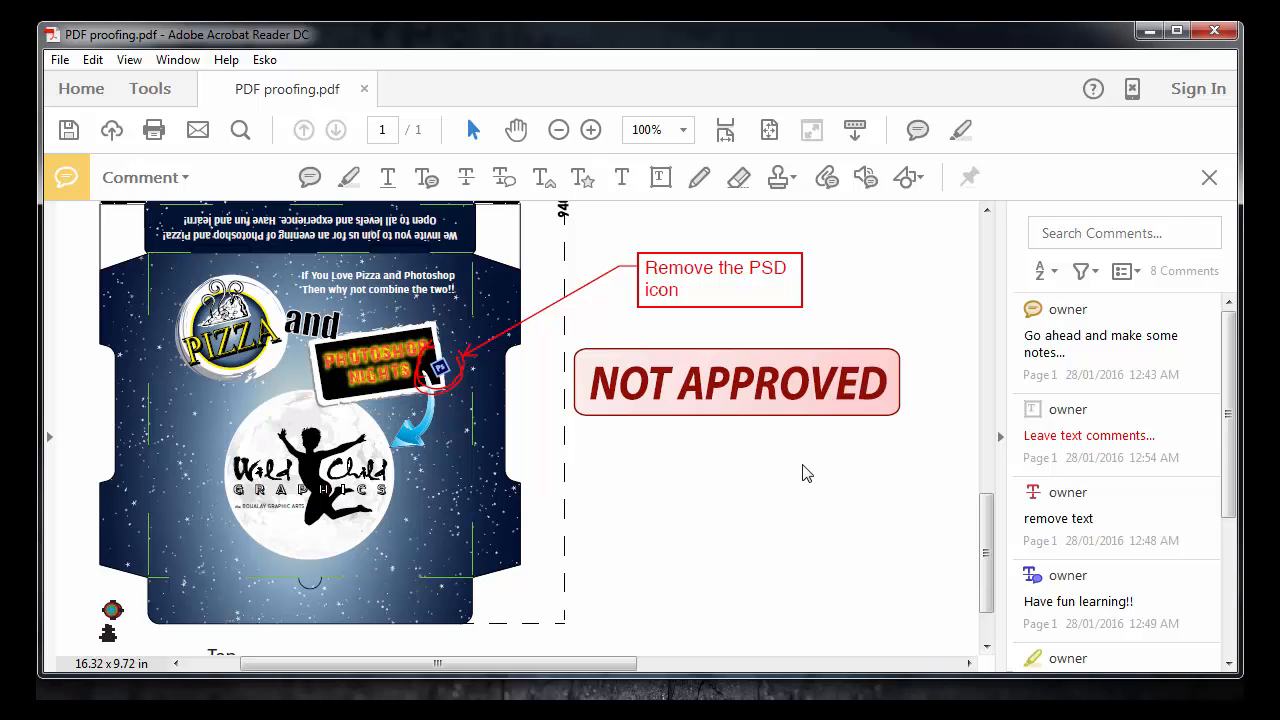
Move the NOT APPROVED stamp near the top of the page and rotate it counterclockwise so it slants upward
{"action": "key", "text": "ctrl+0"}
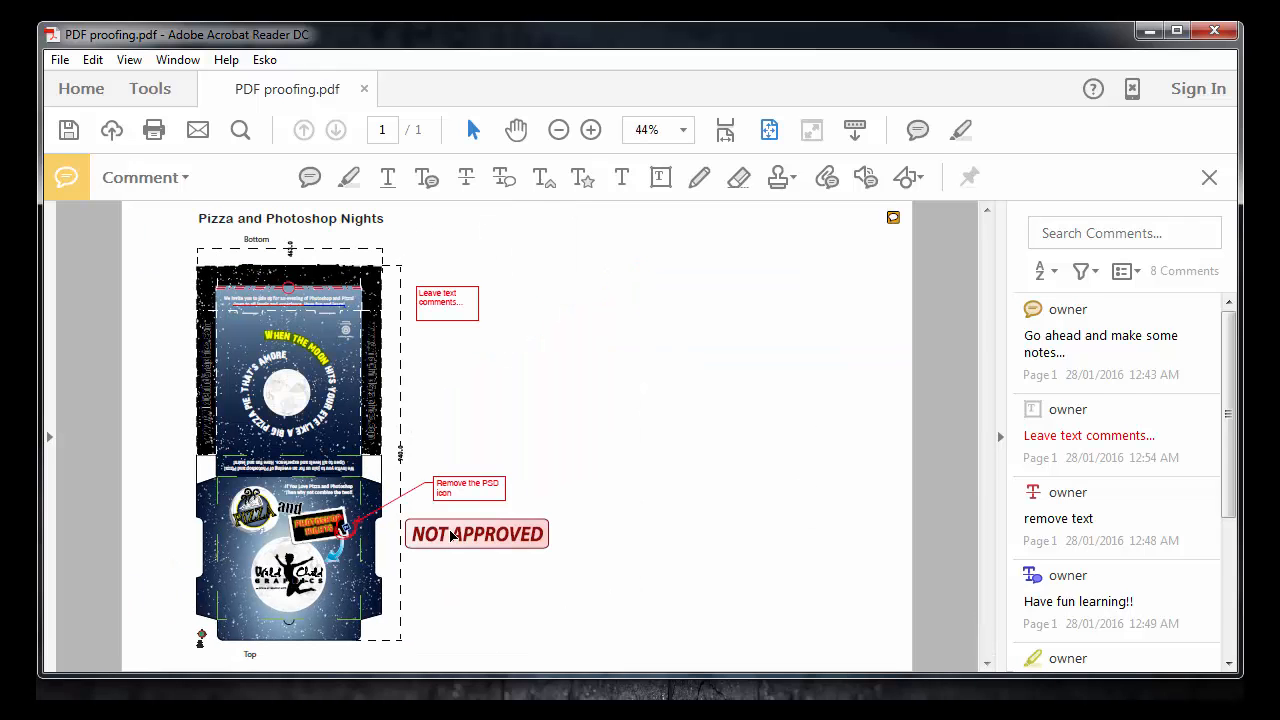
{"action": "left_click", "coordinate": [451, 537]}
{"action": "left_click_drag", "start_coordinate": [565, 259], "coordinate": [543, 223]}
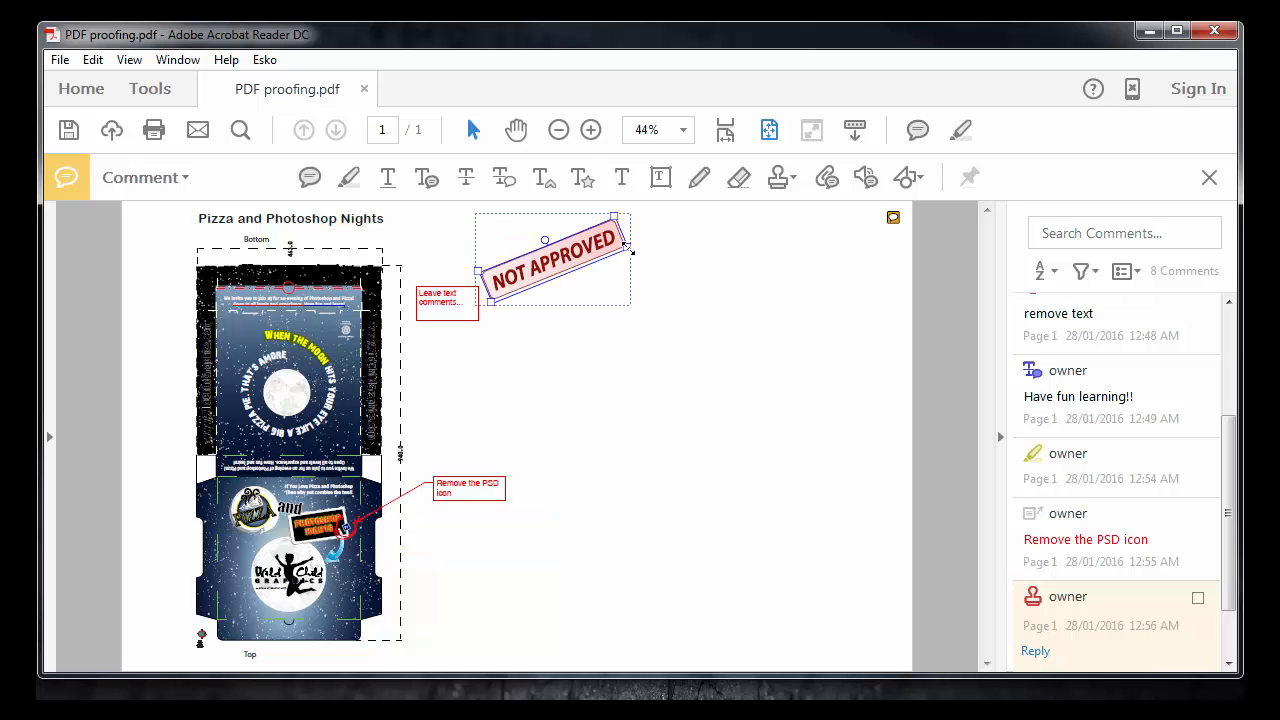
{"action": "left_click", "coordinate": [668, 282]}
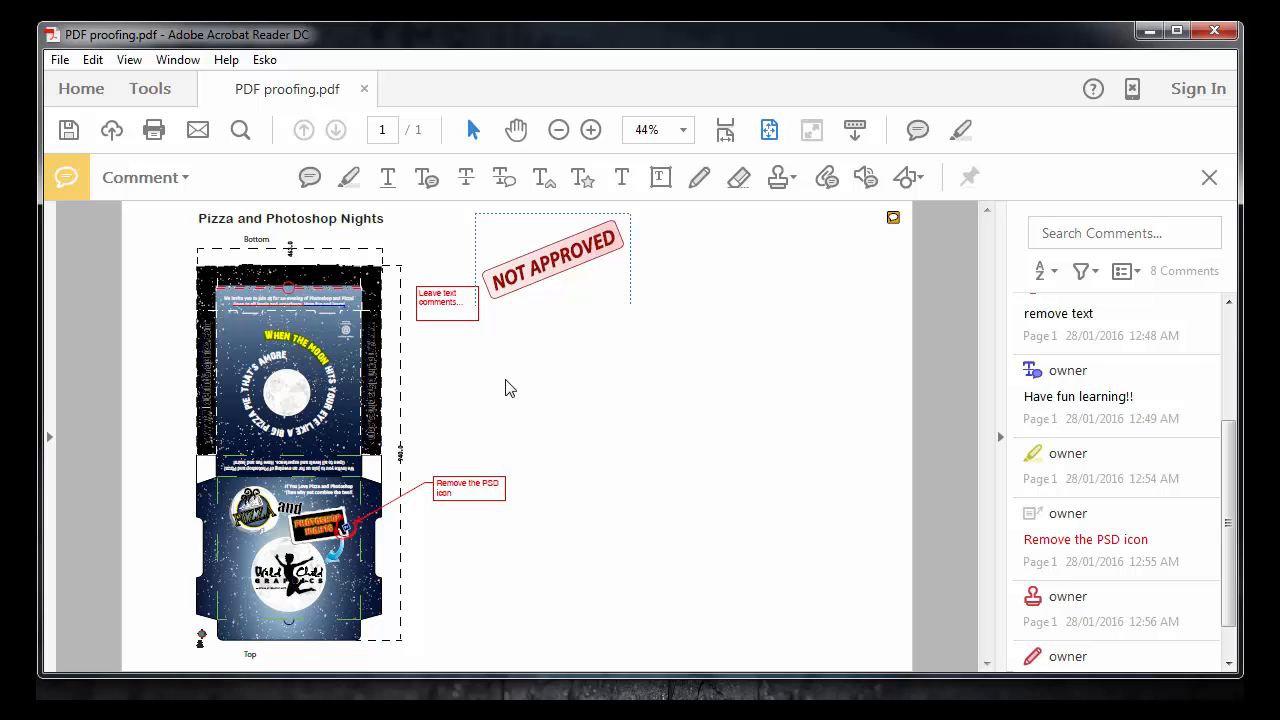
Enlarge the tilted NOT APPROVED stamp and reposition it in the blank area beside the "Leave text comments..." box
{"action": "left_click", "coordinate": [543, 259]}
{"action": "left_click_drag", "start_coordinate": [551, 266], "coordinate": [452, 376]}
{"action": "left_click_drag", "start_coordinate": [533, 420], "coordinate": [690, 457]}
{"action": "left_click_drag", "start_coordinate": [660, 326], "coordinate": [775, 375]}
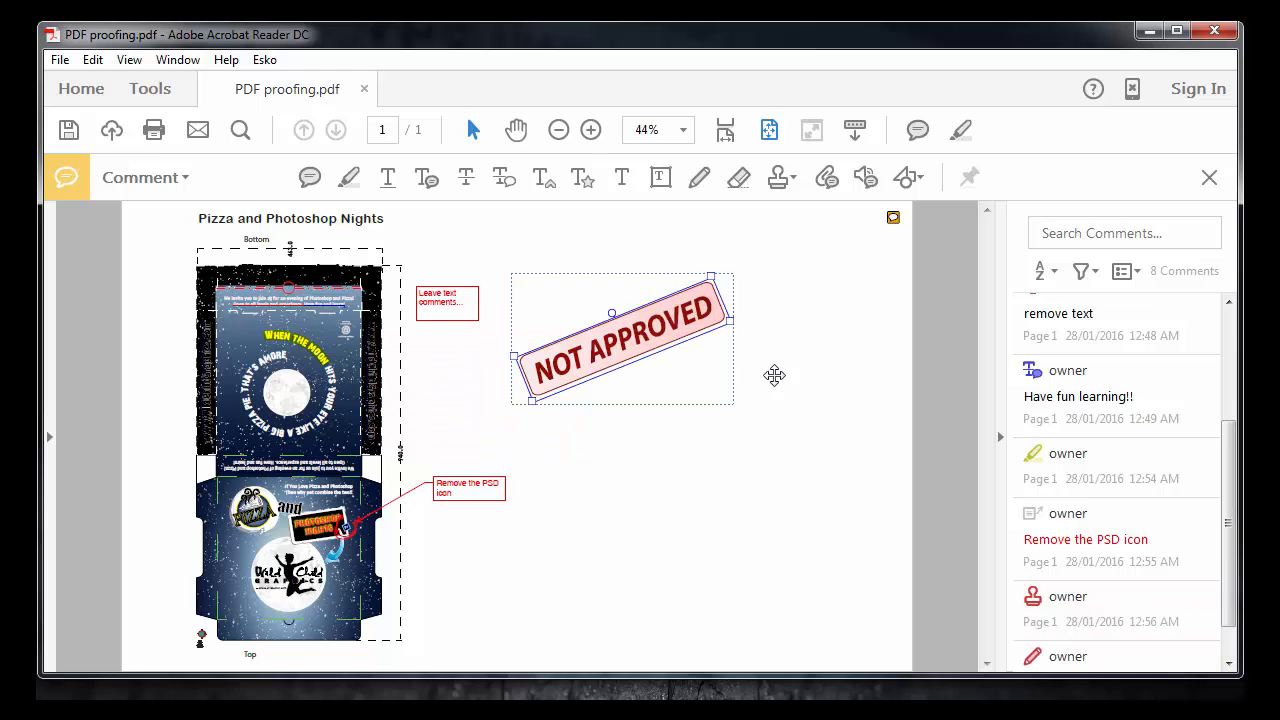
{"action": "left_click", "coordinate": [775, 375]}
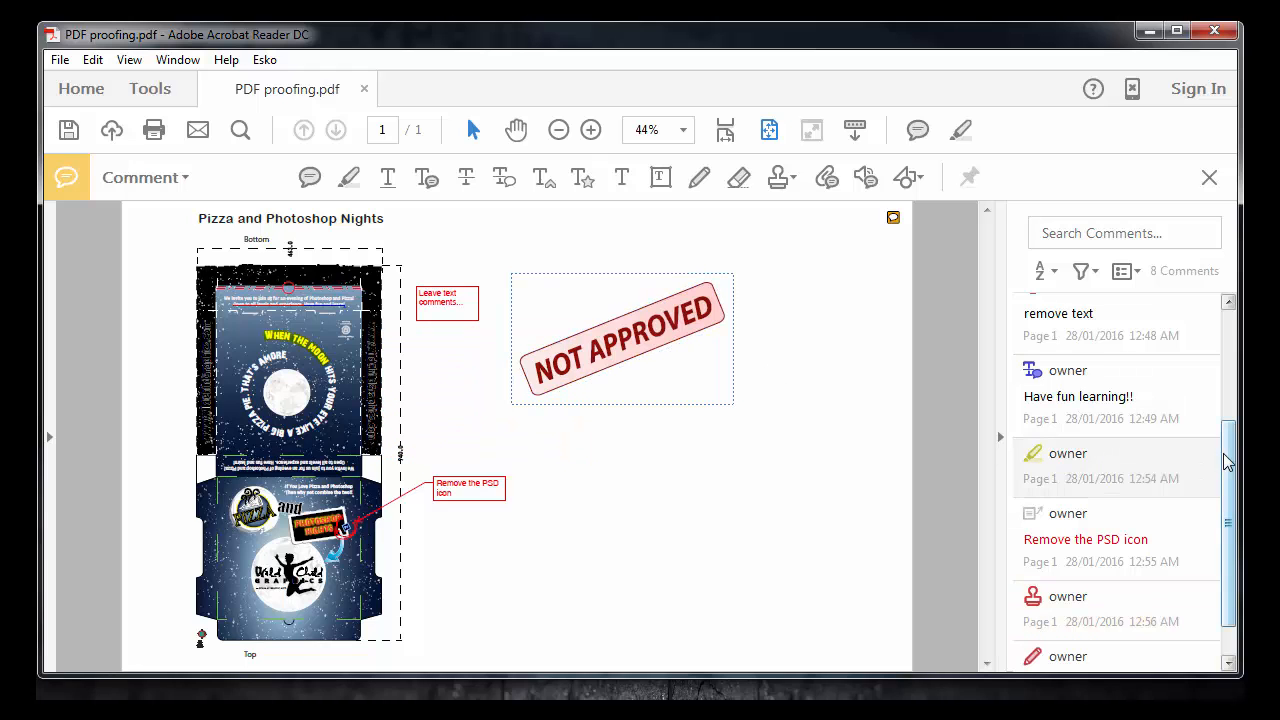
Draw a closed cloud shape around the Wild Child Graphics moon logo on the box's lower panel
{"action": "scroll", "coordinate": [1228, 462], "scroll_direction": "up", "scroll_amount": 3}
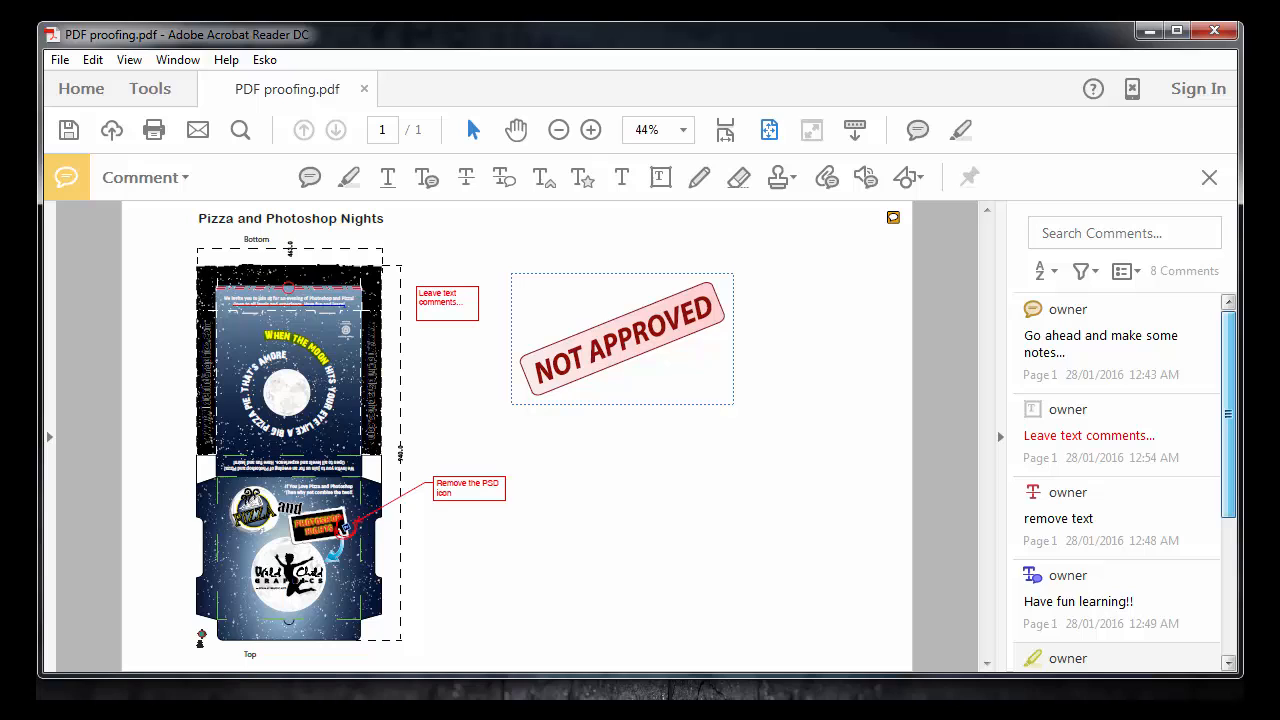
{"action": "left_click", "coordinate": [915, 184]}
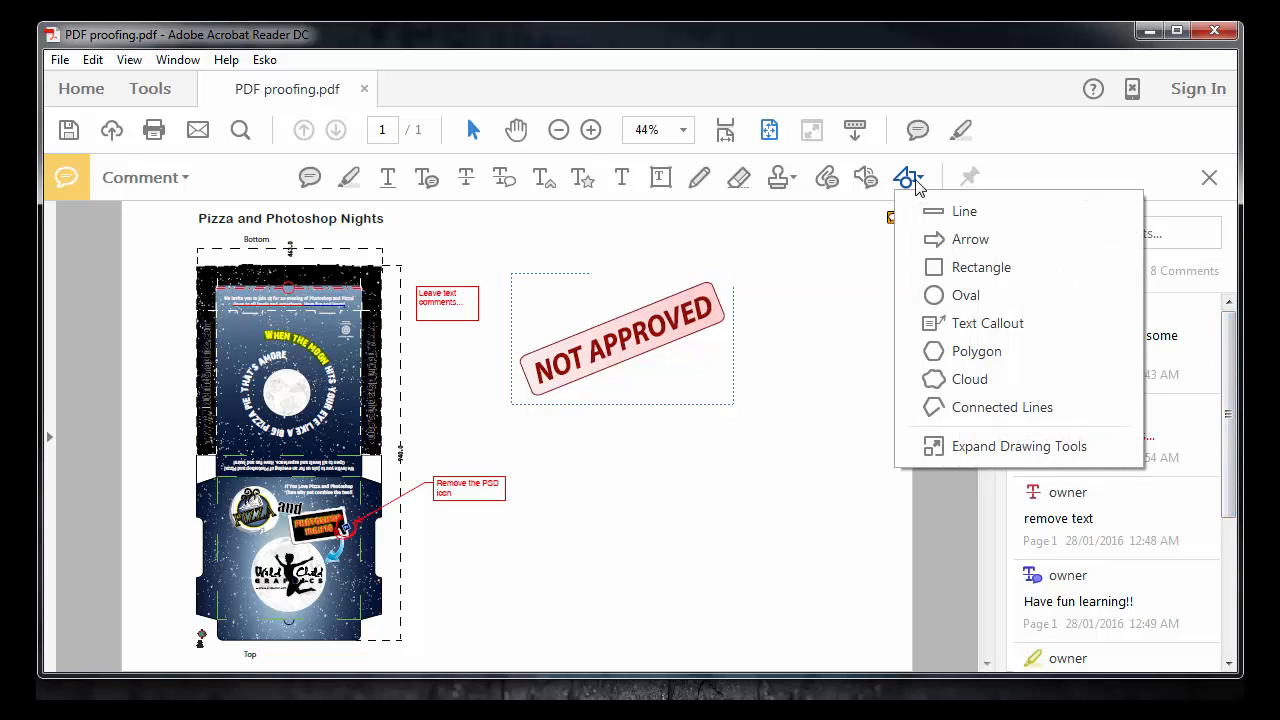
{"action": "left_click", "coordinate": [962, 379]}
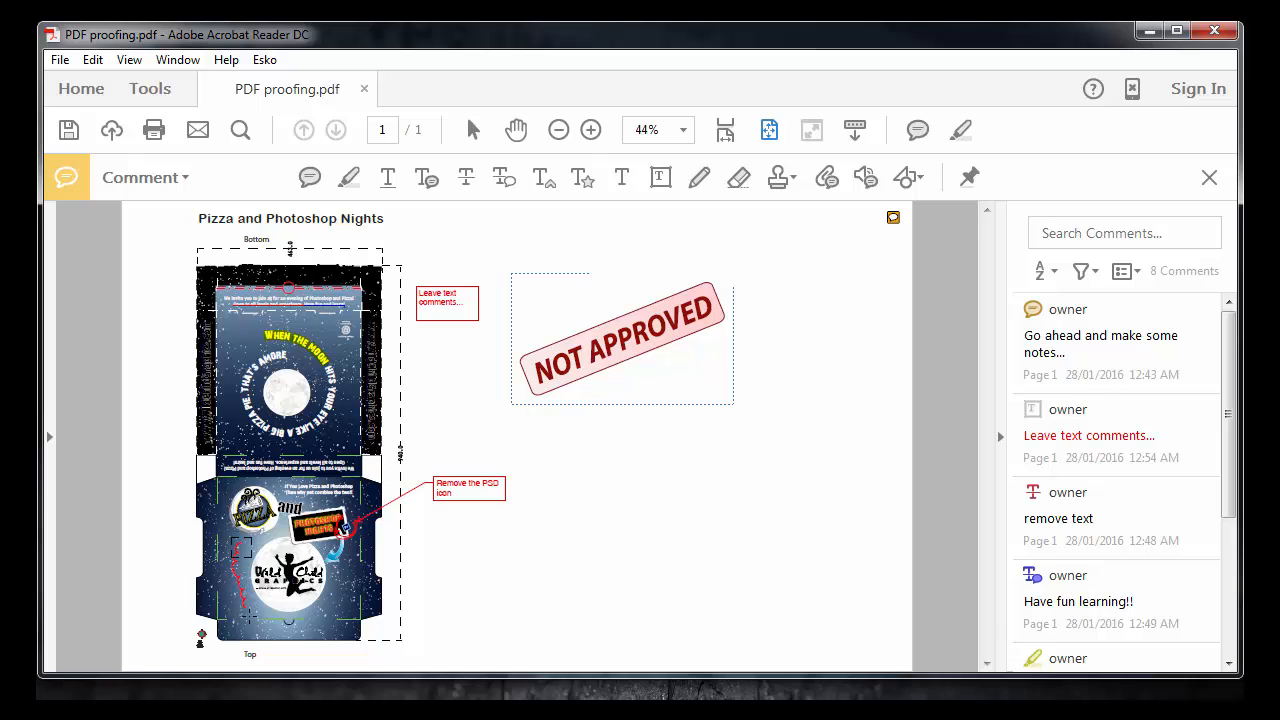
{"action": "left_click", "coordinate": [256, 641]}
{"action": "left_click", "coordinate": [292, 524]}
{"action": "left_click", "coordinate": [241, 547]}
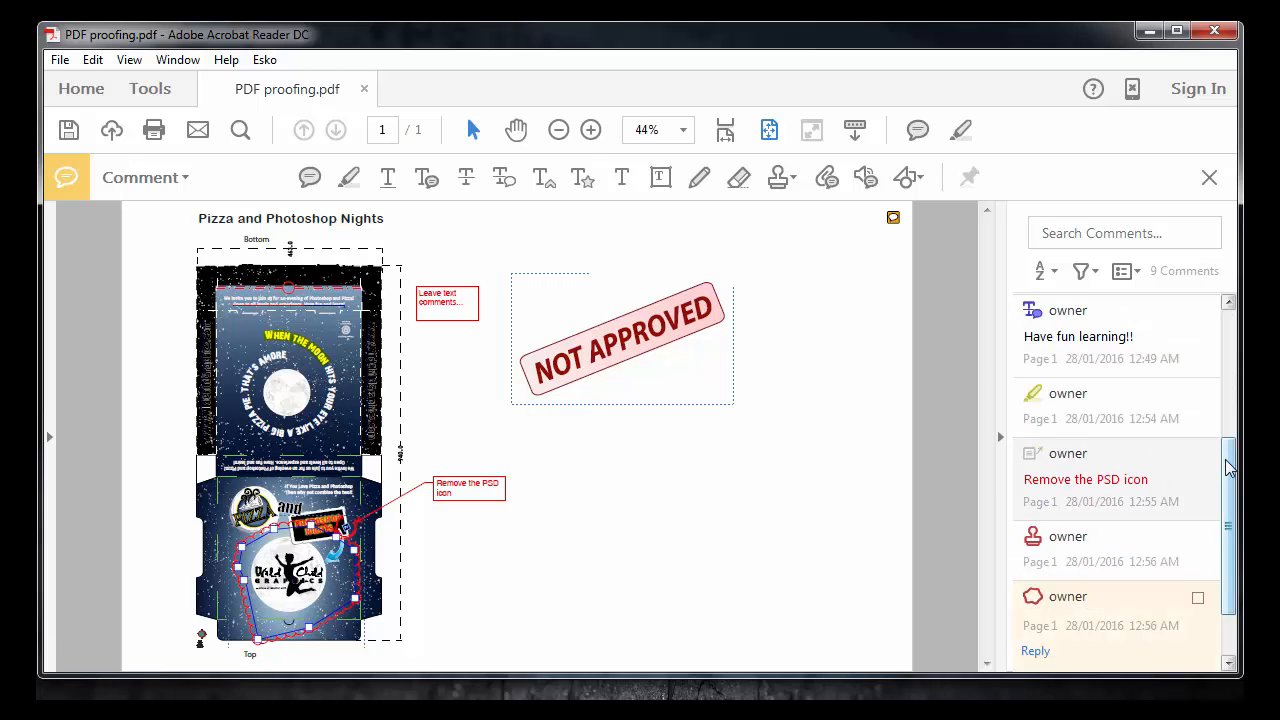
Open the text entry of the cloud shape's comment in the comments list, then leave it empty and deselect the shape
{"action": "scroll", "coordinate": [1215, 430], "scroll_direction": "down", "scroll_amount": 1}
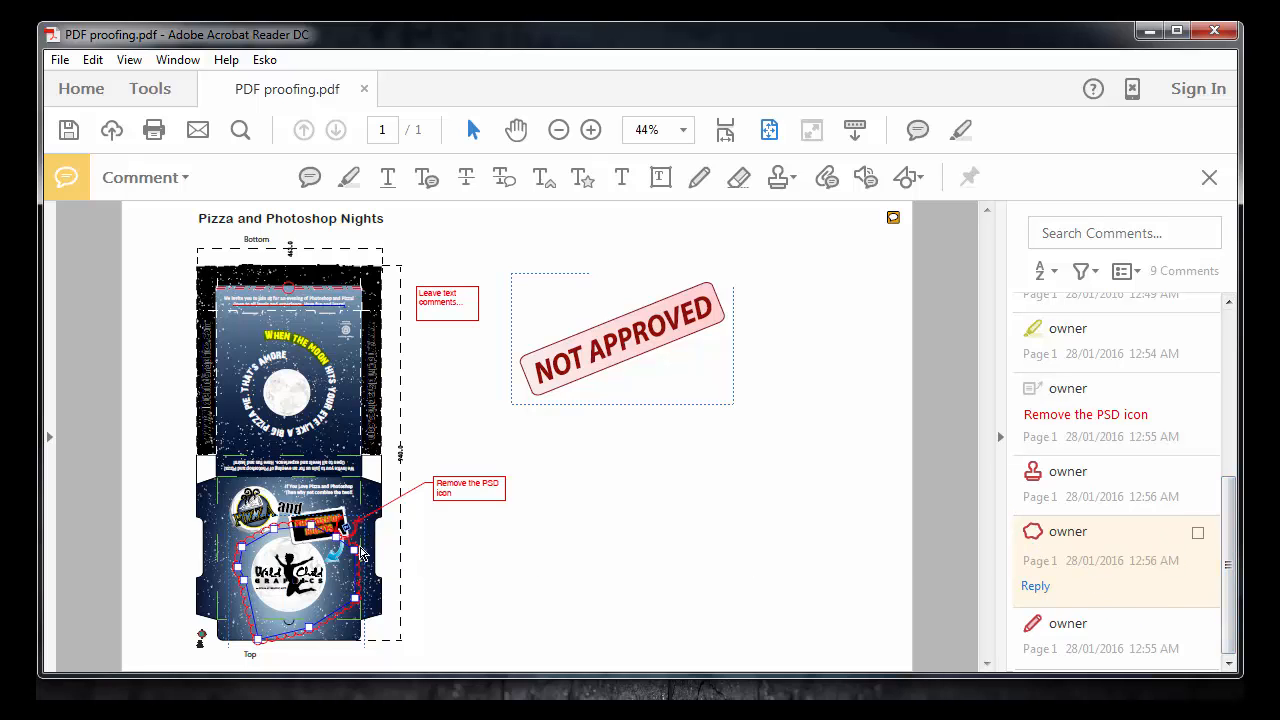
{"action": "left_click", "coordinate": [1085, 556]}
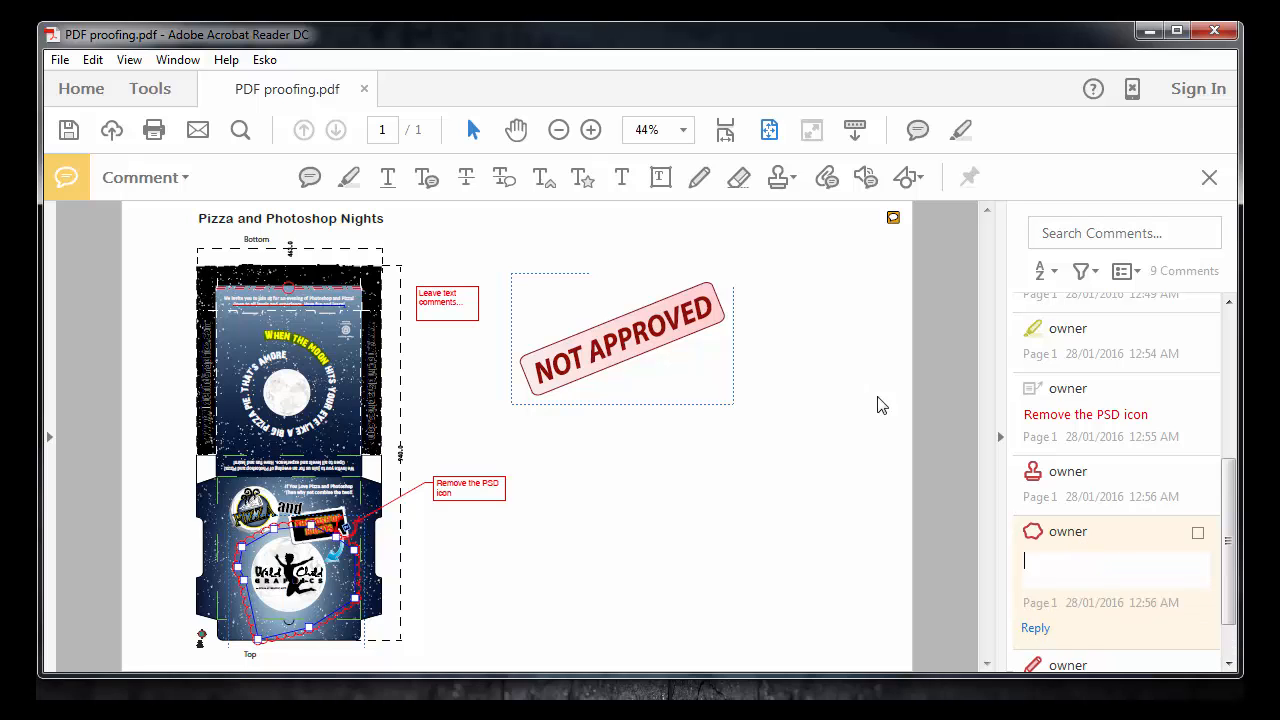
{"action": "left_click", "coordinate": [851, 366]}
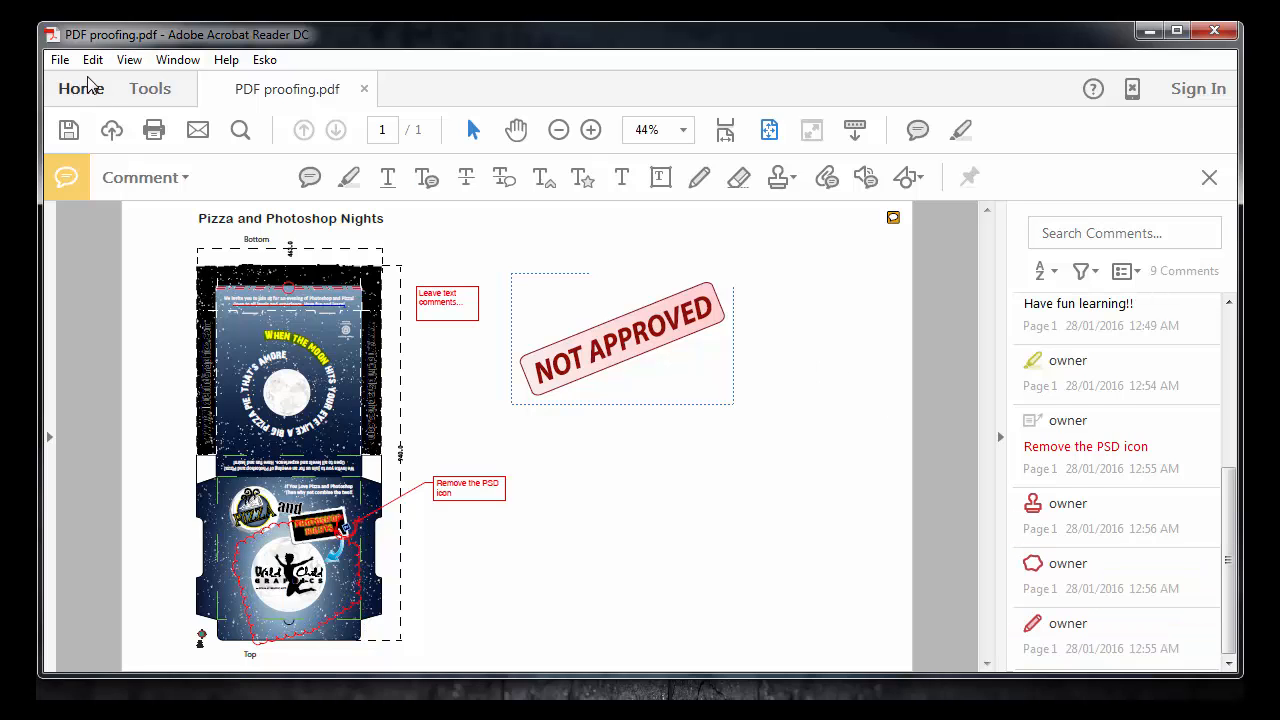
{"action": "left_click", "coordinate": [60, 64]}
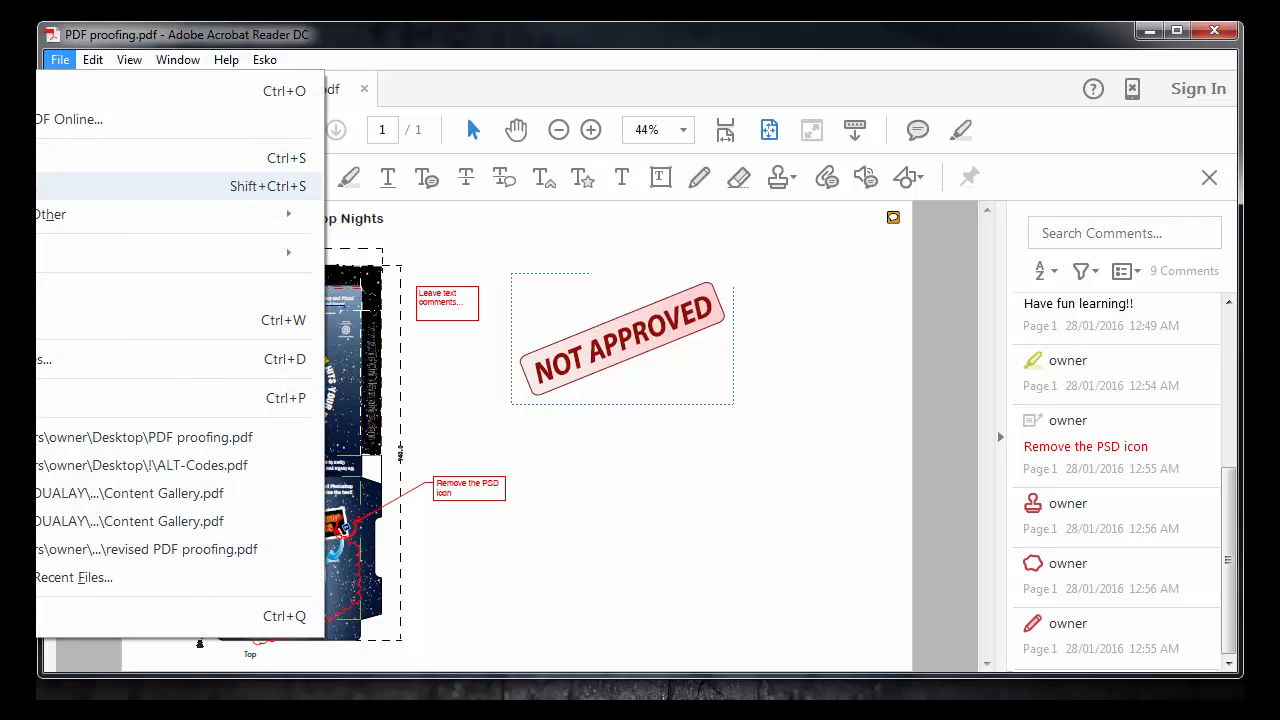
{"action": "left_click", "coordinate": [61, 62]}
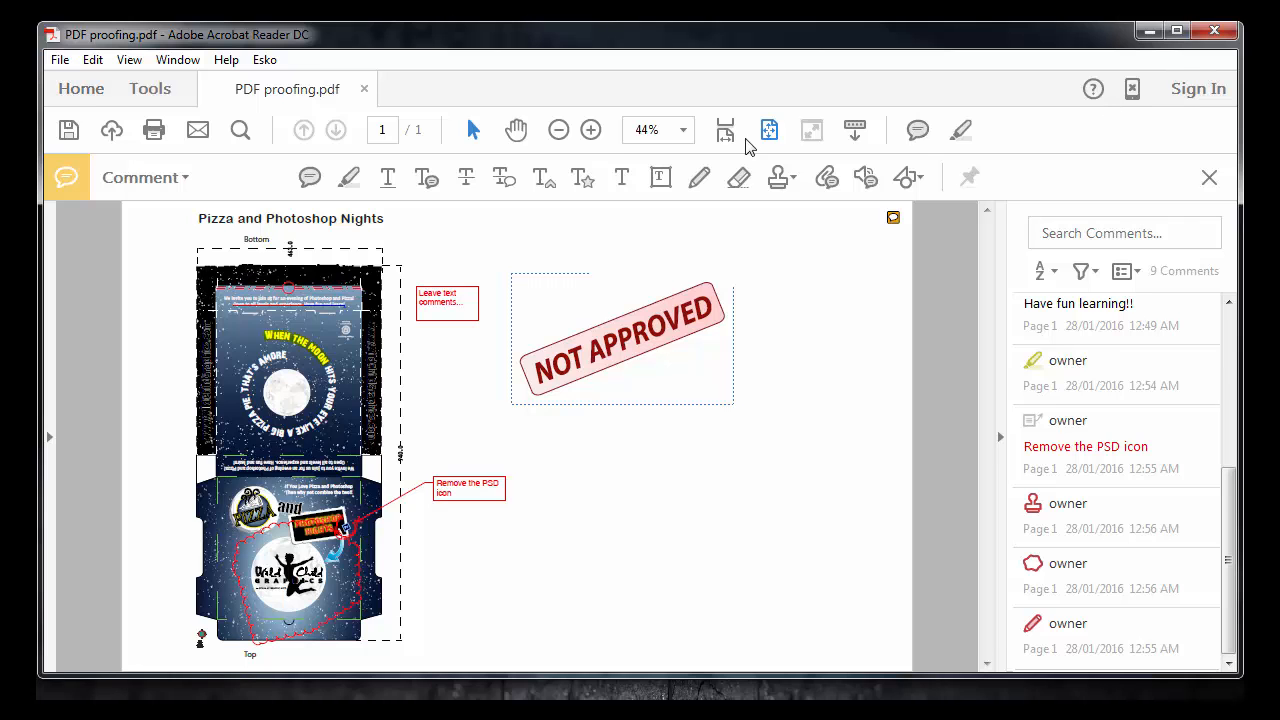
Save the marked-up PDF to the Desktop folder under the new file name "revised Date___PDF proofing.pdf"
{"action": "left_click", "coordinate": [60, 62]}
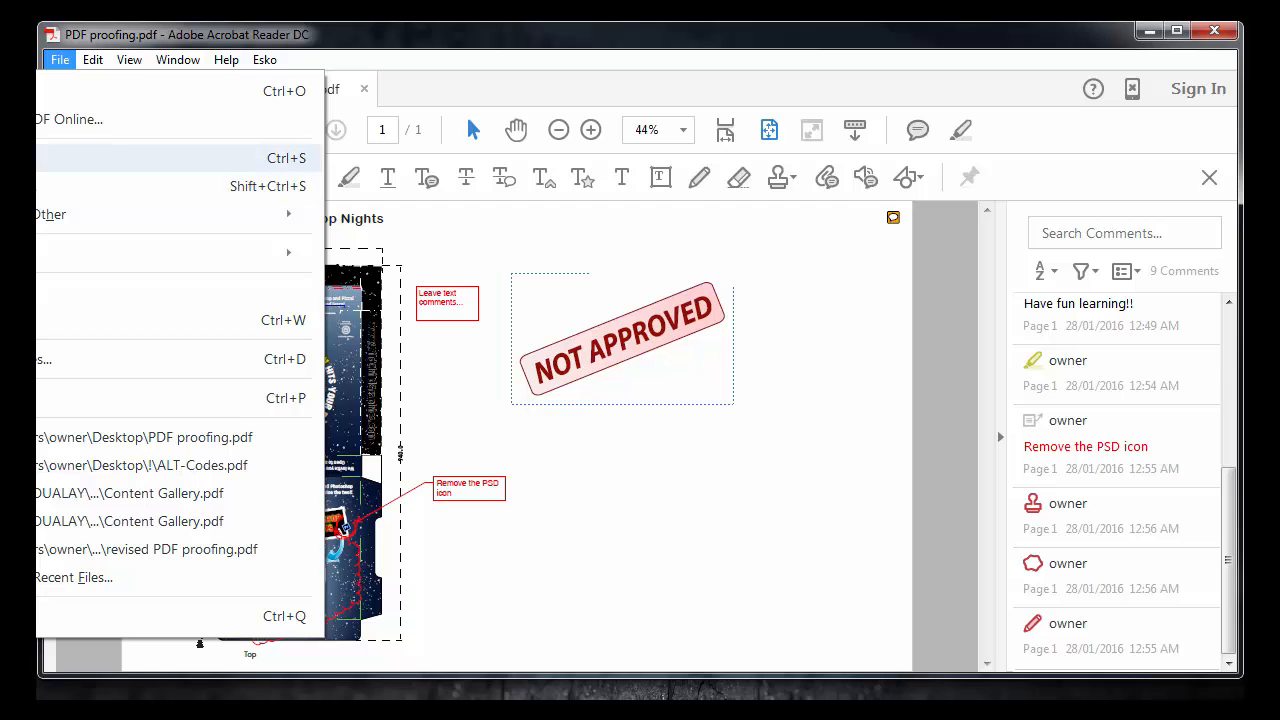
{"action": "left_click", "coordinate": [170, 158]}
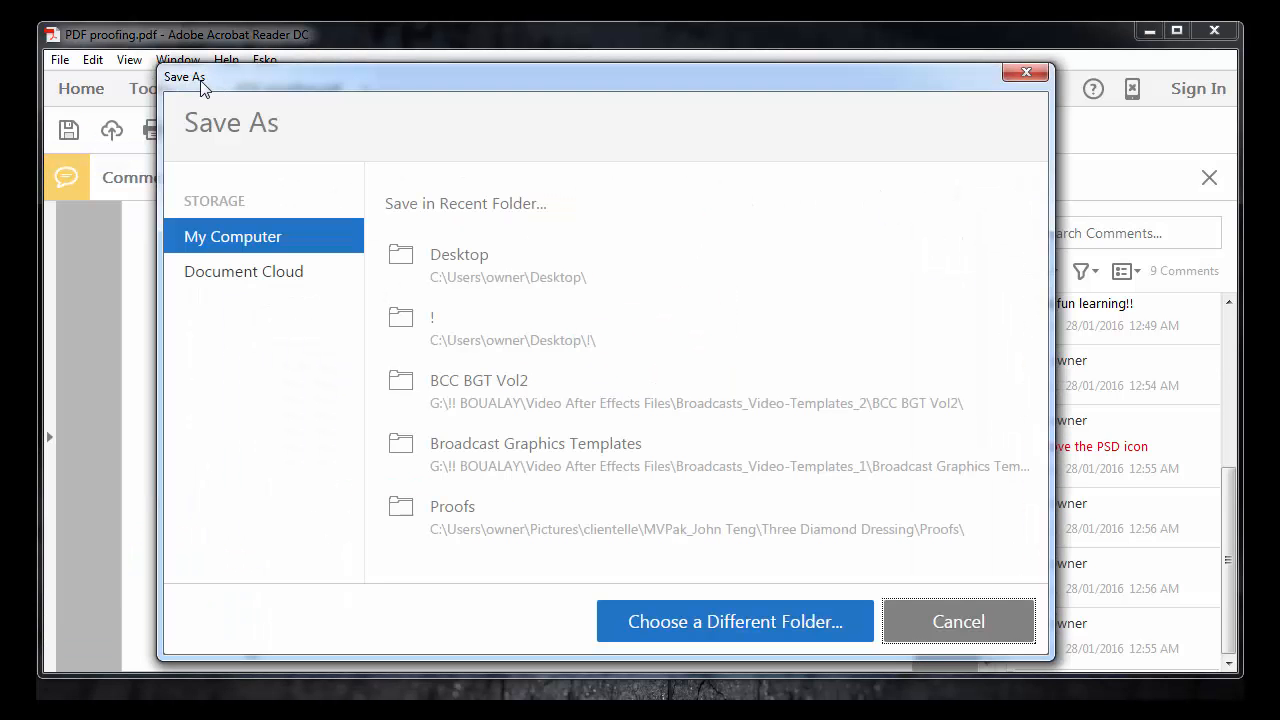
{"action": "left_click", "coordinate": [679, 281]}
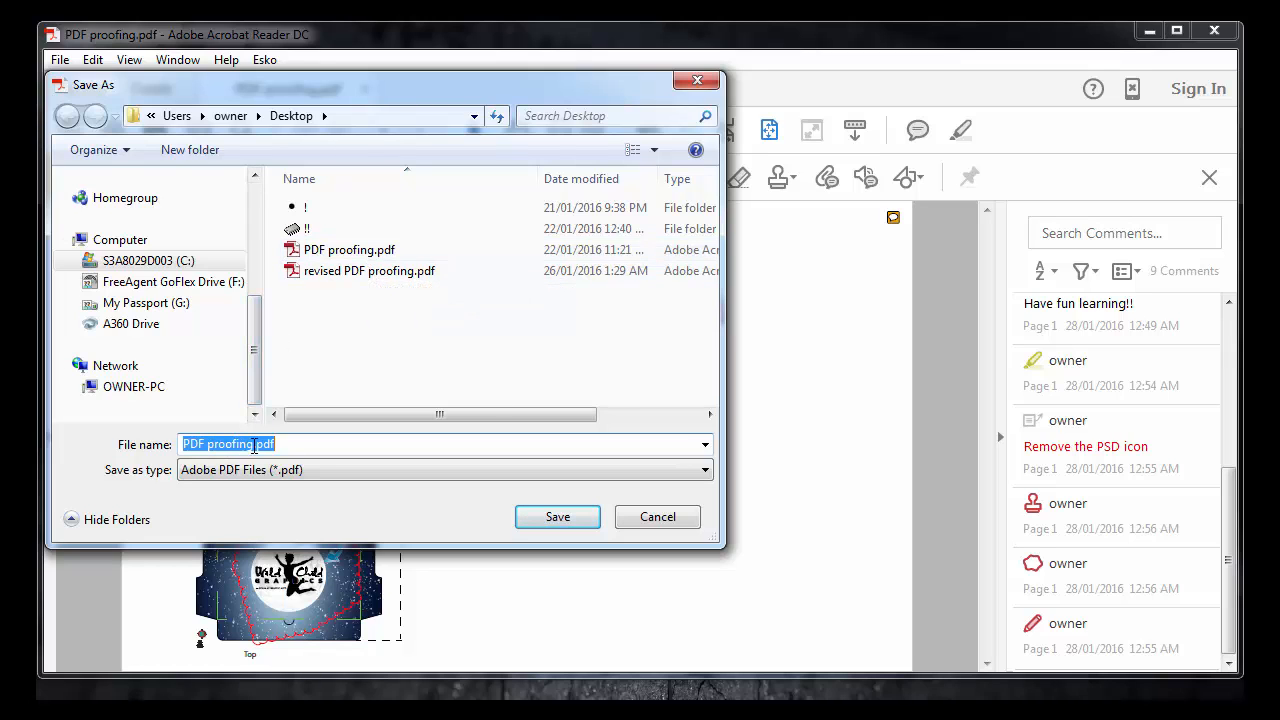
{"action": "left_click", "coordinate": [185, 446]}
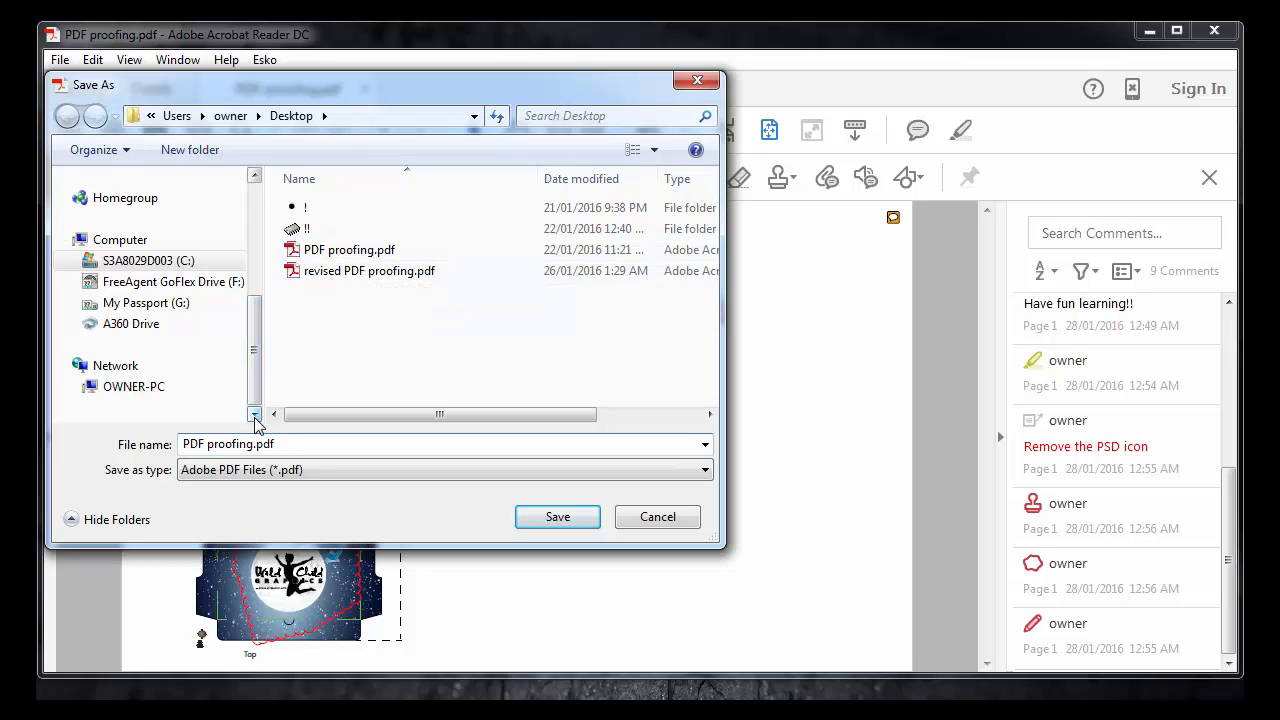
{"action": "type", "text": "revised "}
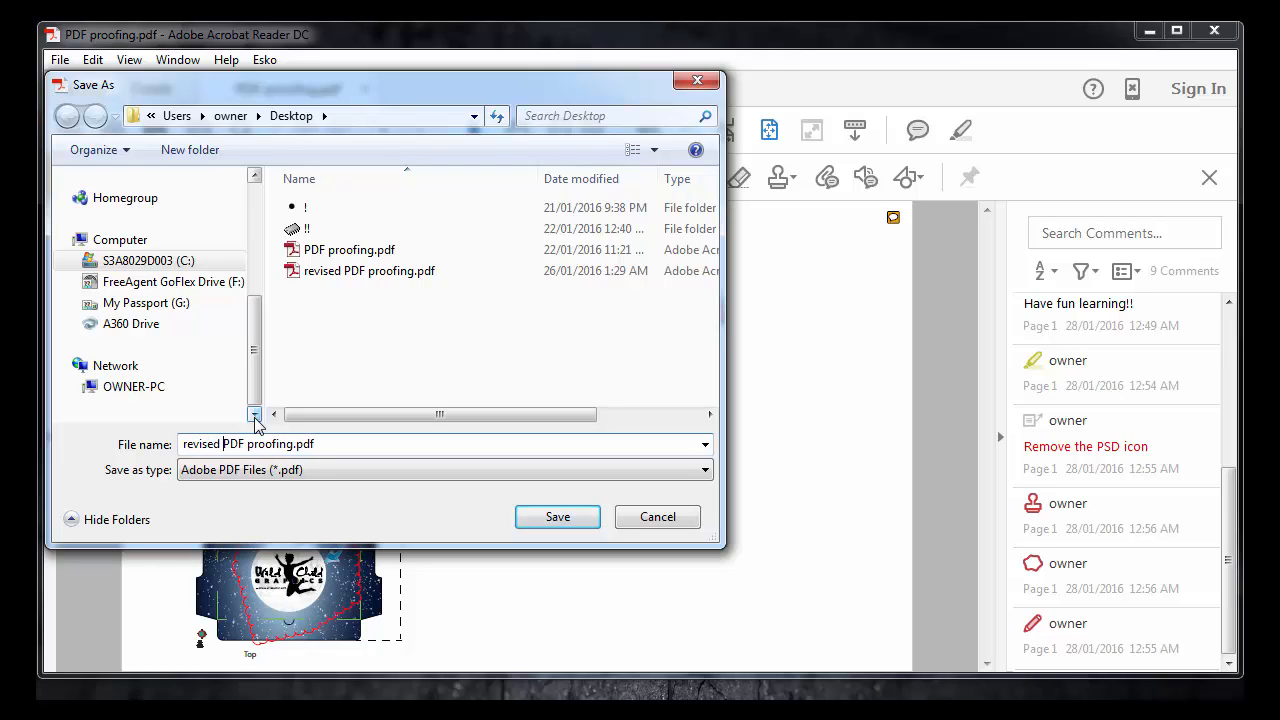
{"action": "type", "text": "DAte"}
{"action": "key", "text": "BackSpace"}
{"action": "key", "text": "BackSpace"}
{"action": "key", "text": "BackSpace"}
{"action": "type", "text": "ate"}
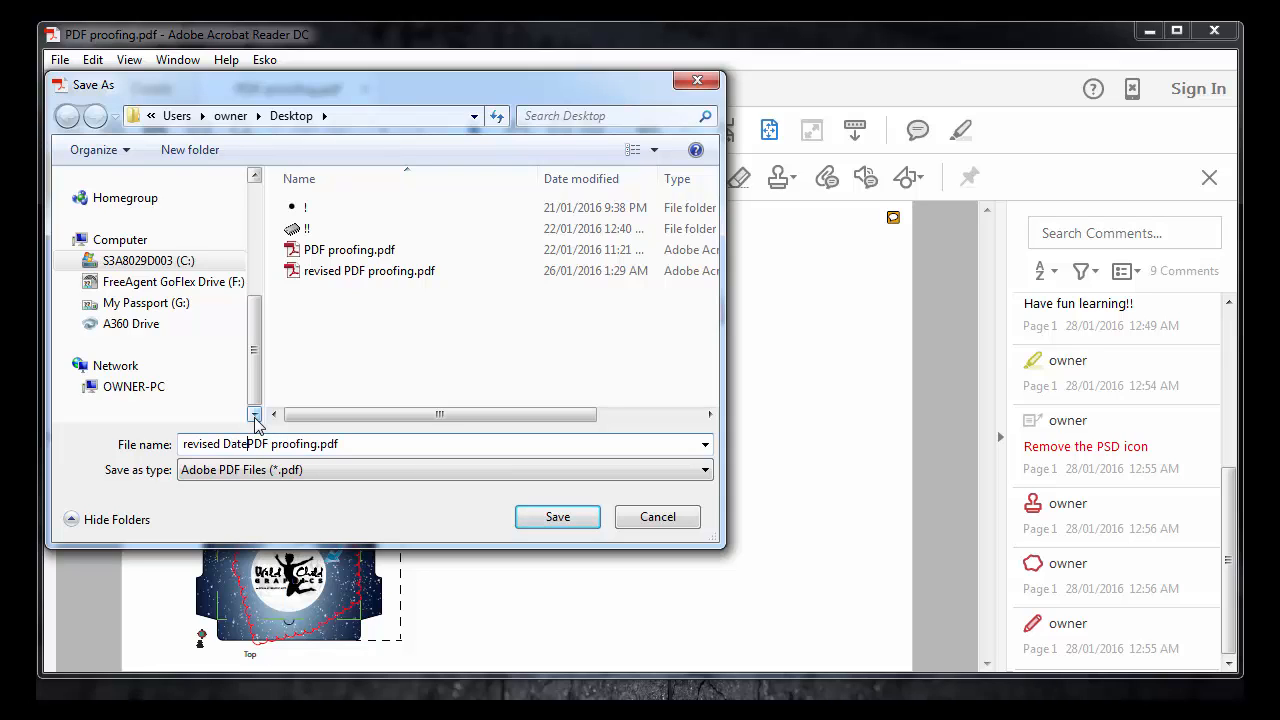
{"action": "type", "text": "__"}
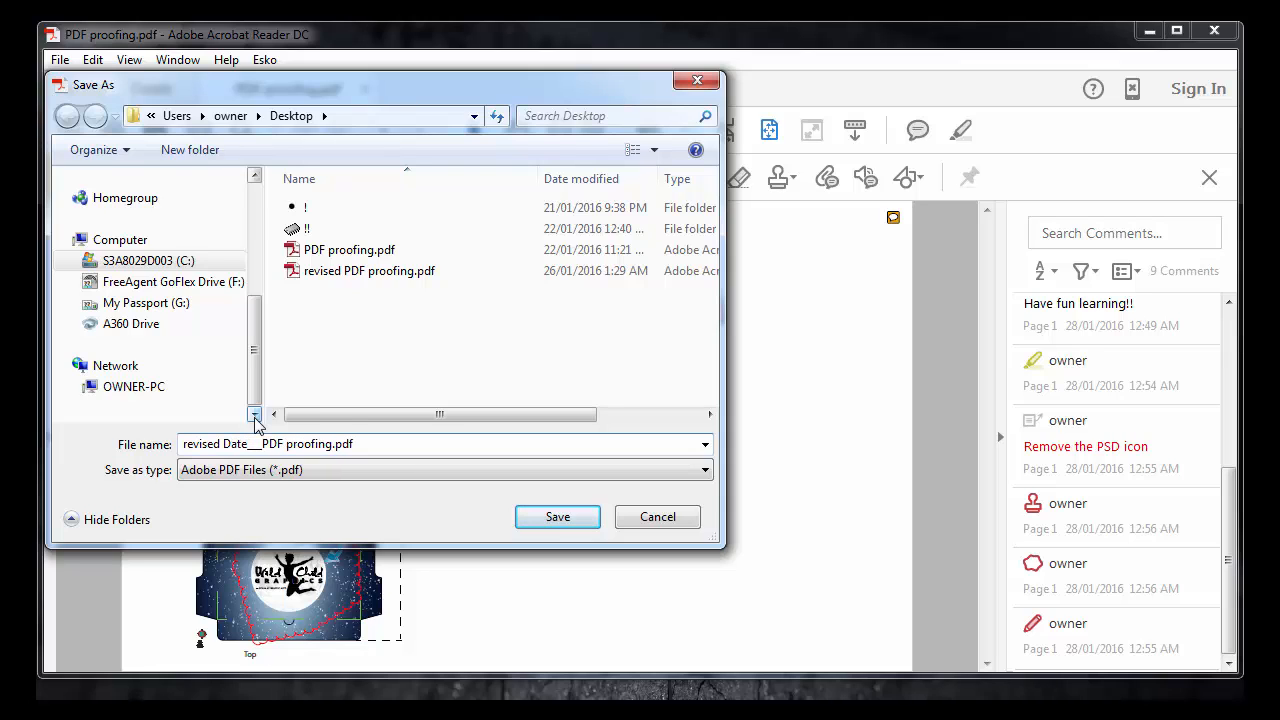
{"action": "left_click", "coordinate": [548, 517]}
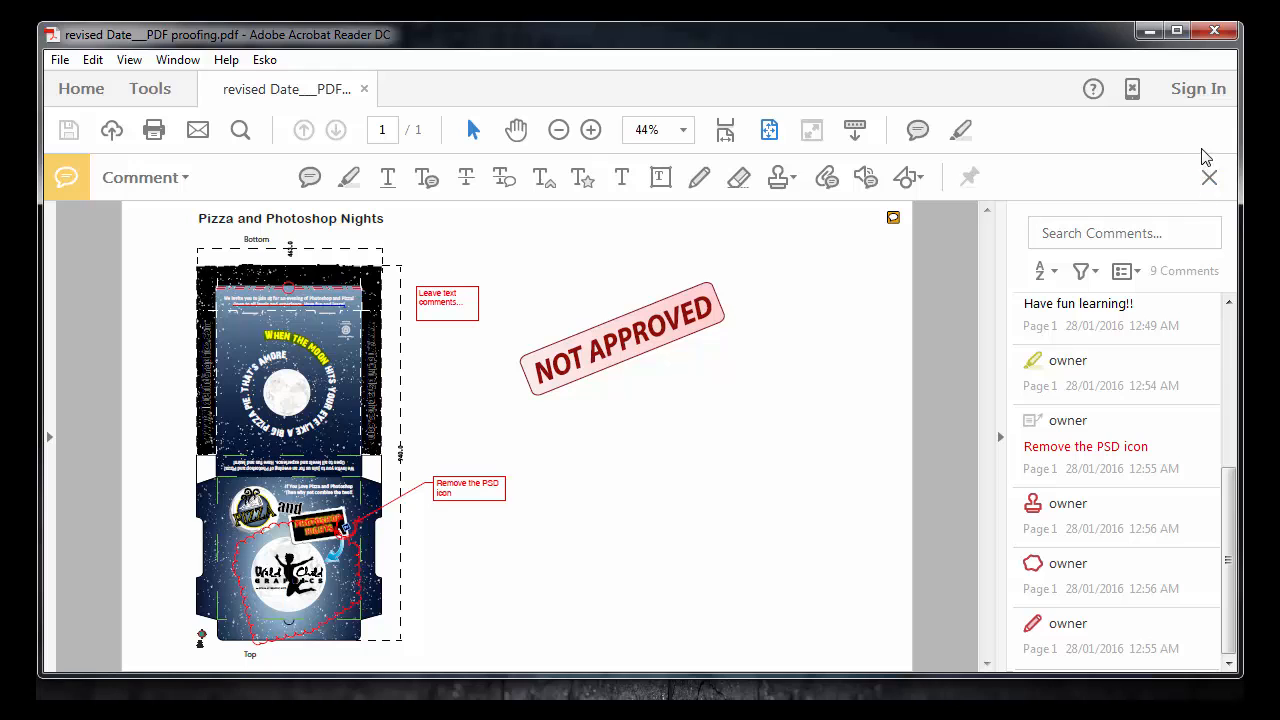
{"action": "left_click", "coordinate": [60, 62]}
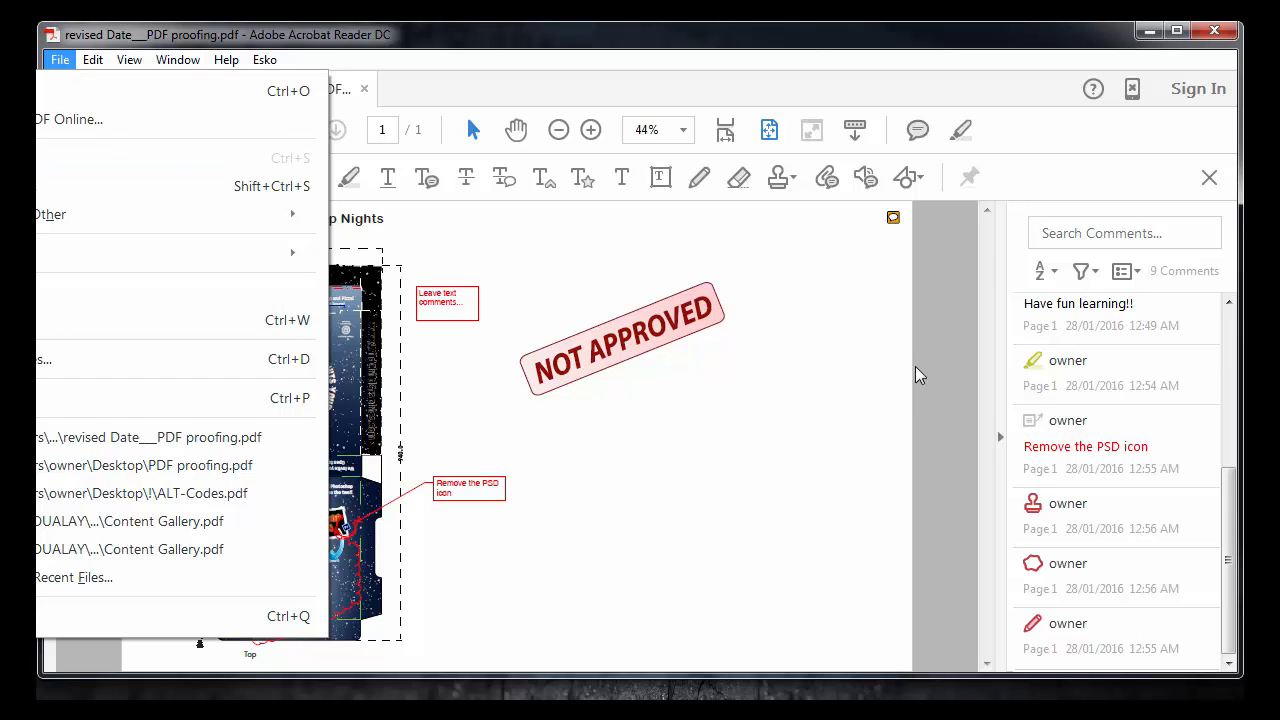
{"action": "left_click", "coordinate": [842, 371]}
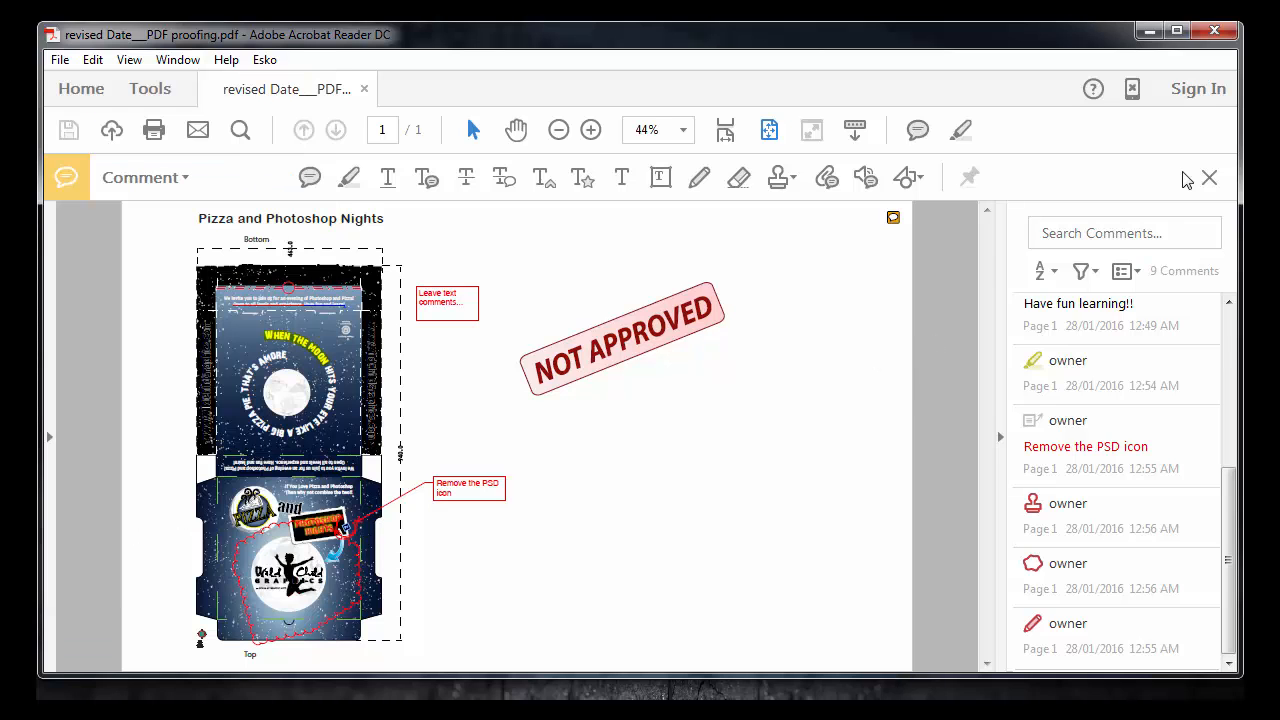